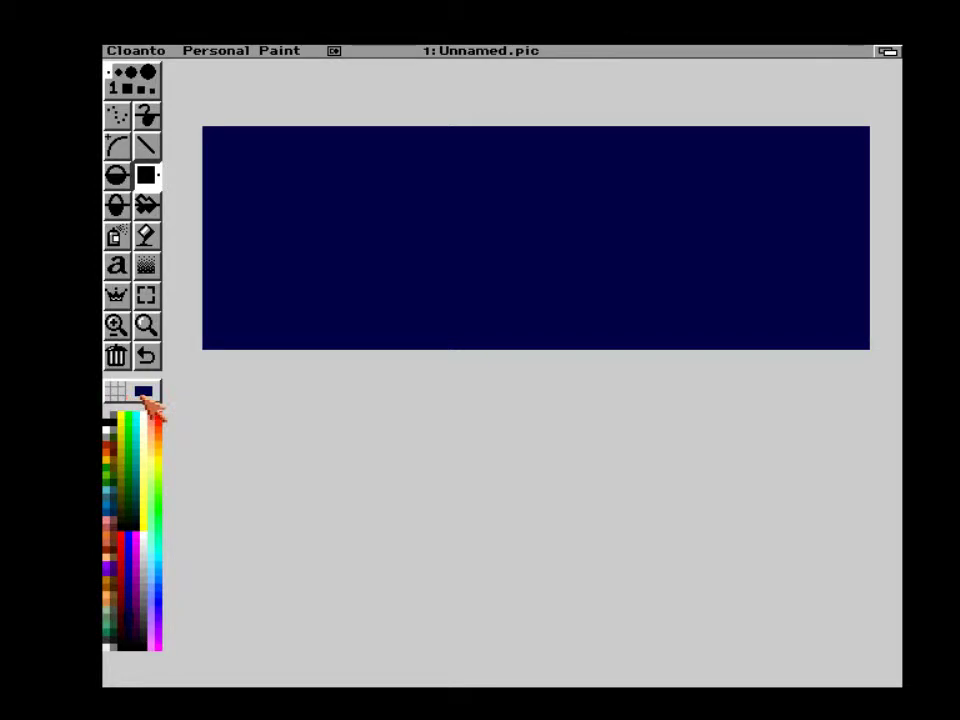
# Choose olive as the drawing colour and try a circle outline with the largest round brush below the blue rectangle.
pyautogui.click(118, 177)
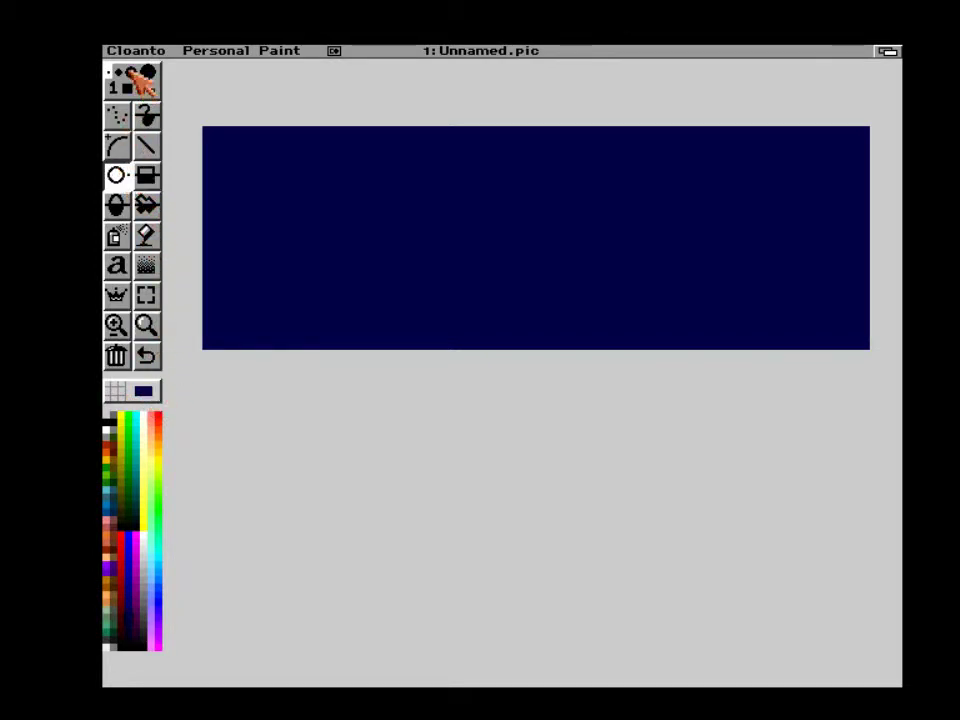
pyautogui.click(121, 483)
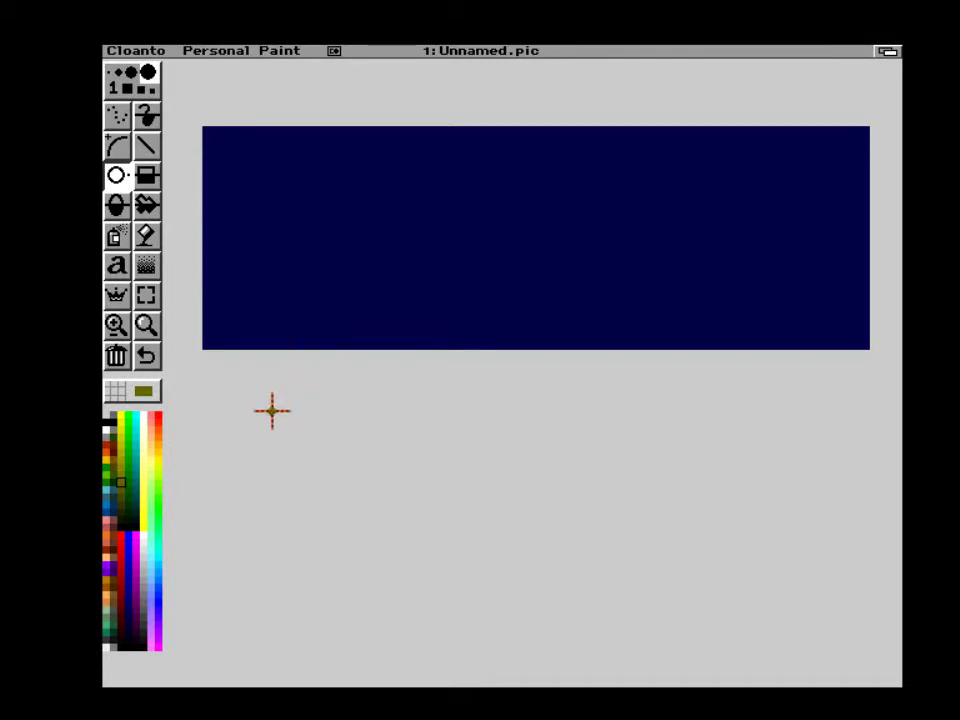
pyautogui.moveTo(315, 431); pyautogui.dragTo(409, 426)
pyautogui.rightClick(405, 428)
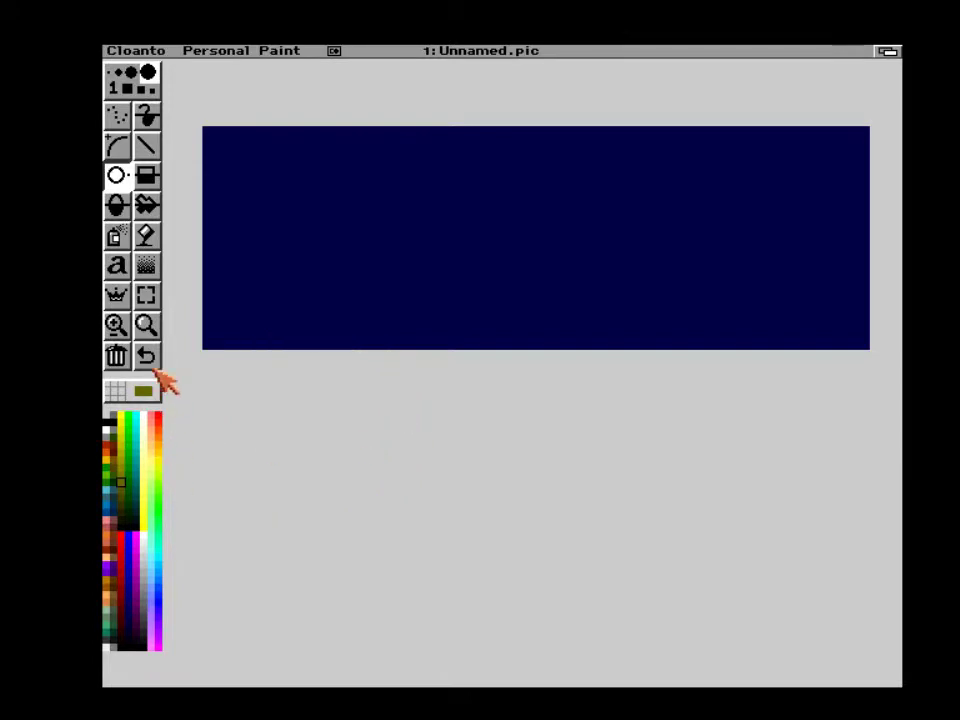
# Draw a wide olive ellipse outline below the blue rectangle with the small round brush, undoing the thicker trial ellipses.
pyautogui.click(116, 204)
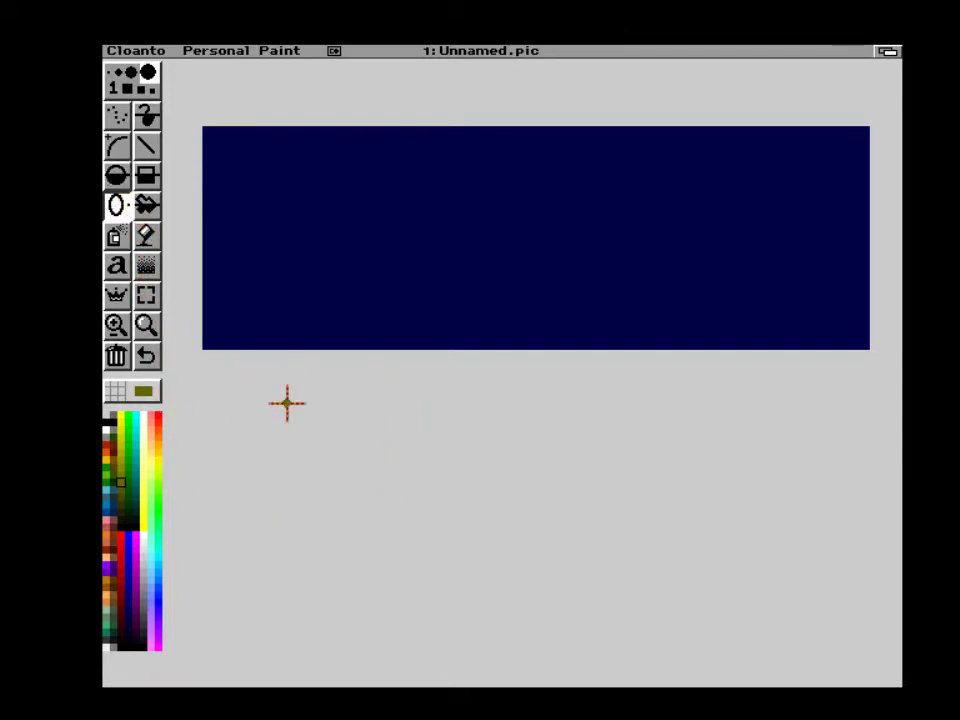
pyautogui.moveTo(314, 421); pyautogui.dragTo(470, 470)
pyautogui.press('u')
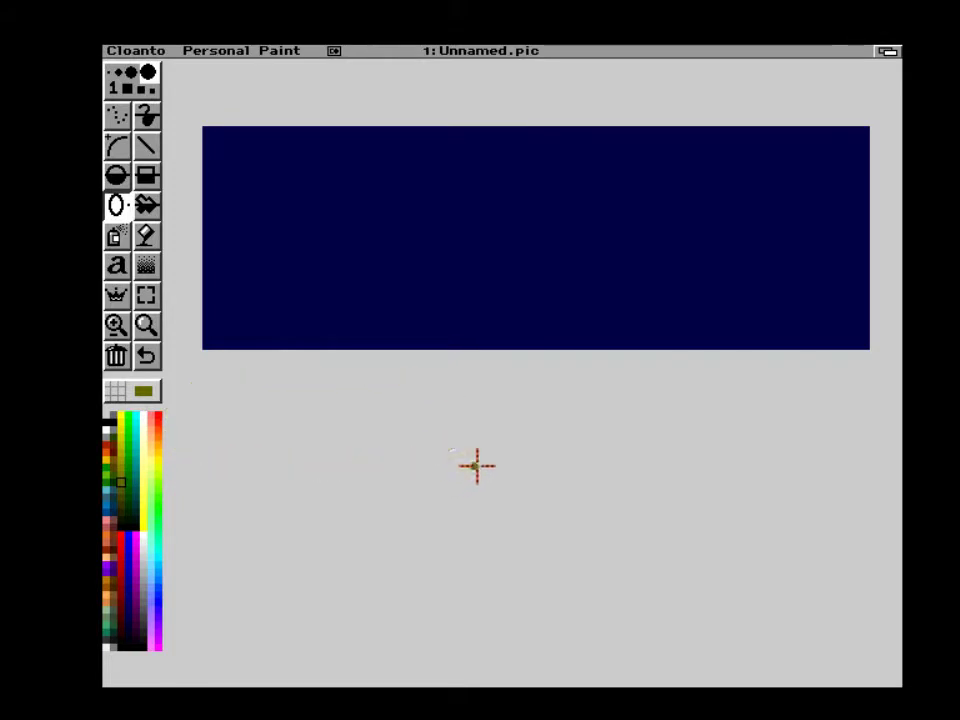
pyautogui.moveTo(410, 434); pyautogui.dragTo(575, 489)
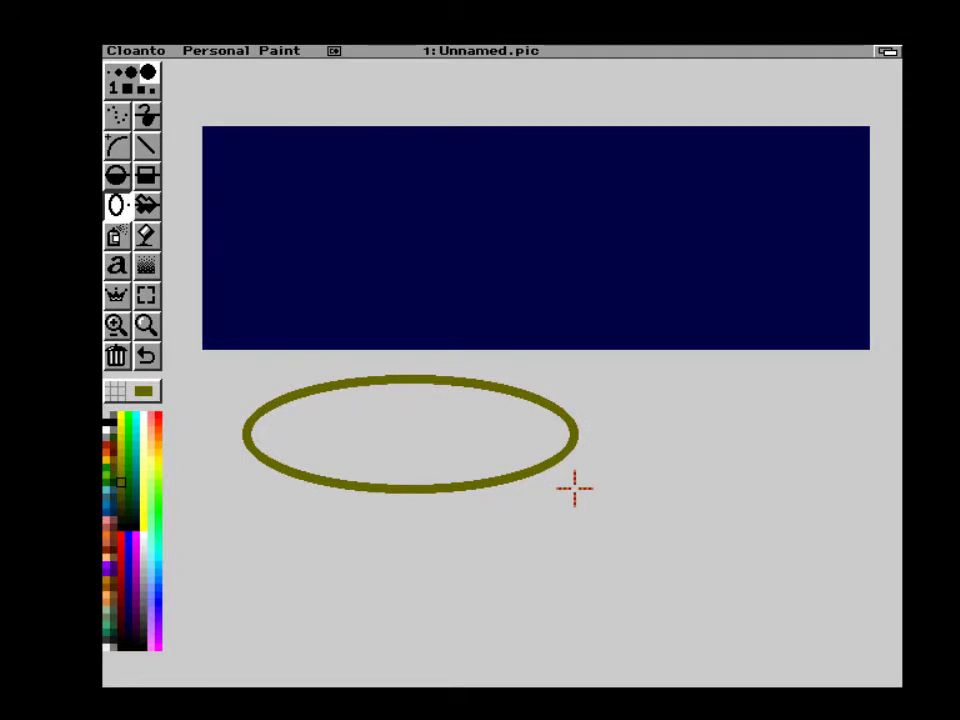
pyautogui.press('u')
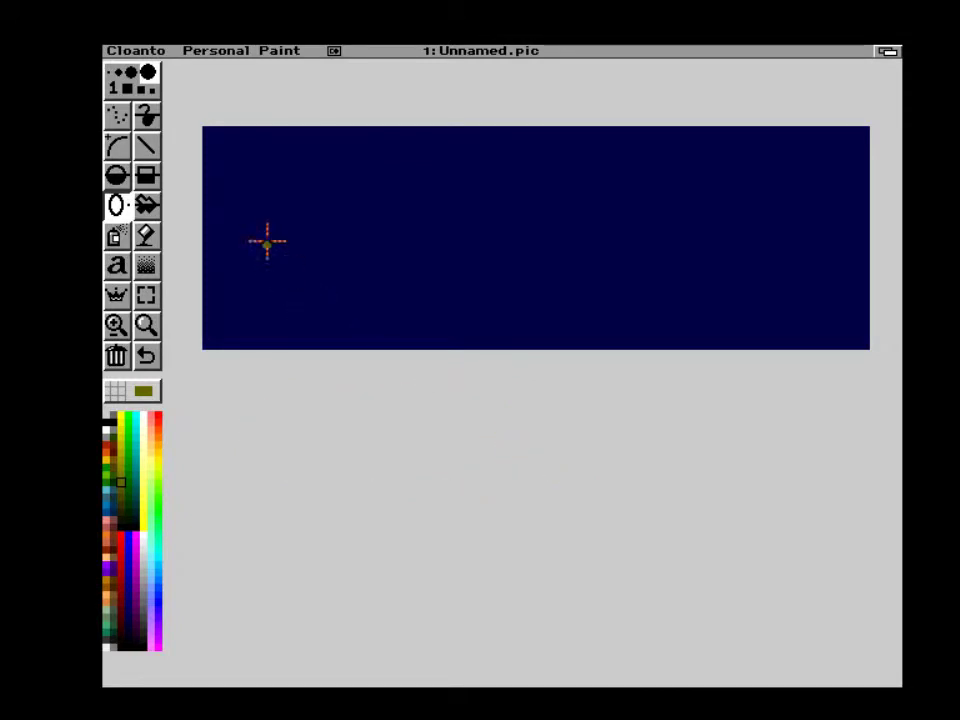
pyautogui.click(118, 72)
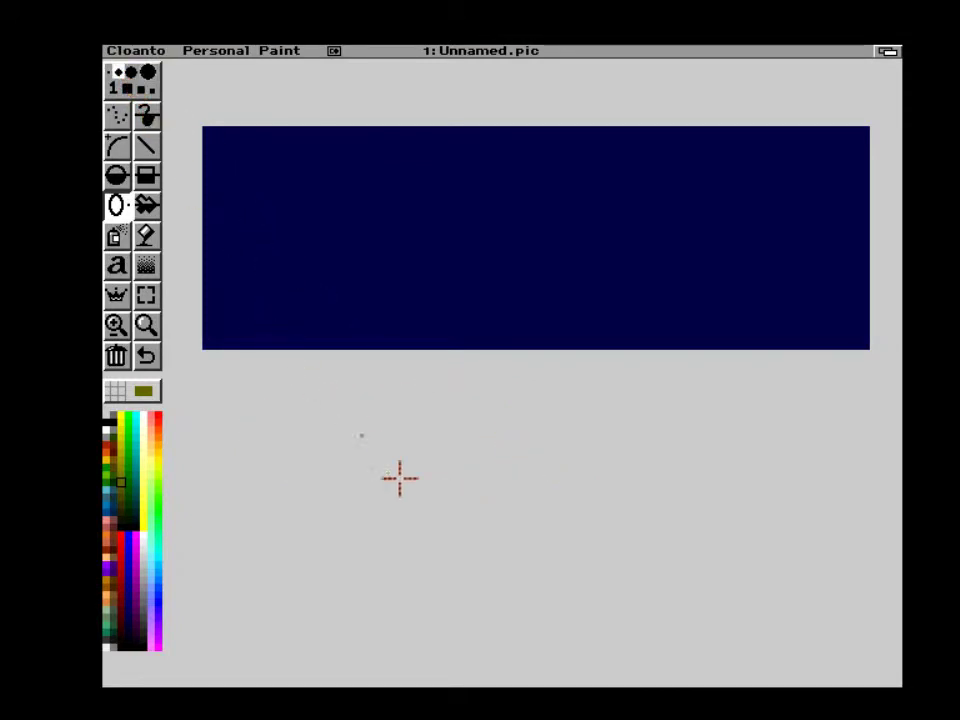
pyautogui.moveTo(407, 476); pyautogui.dragTo(575, 525)
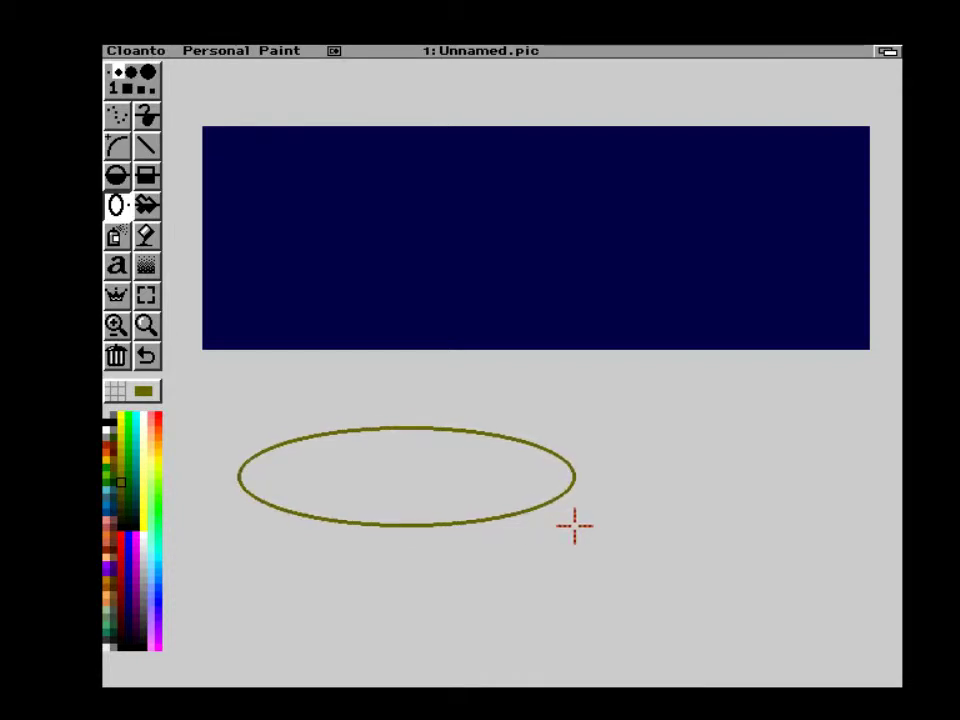
# Pick up the ellipse outline as a custom brush and stamp a copy in the middle of the blue rectangle.
pyautogui.click(145, 295)
pyautogui.moveTo(221, 404)
pyautogui.mouseDown()
pyautogui.moveTo(465, 531)
pyautogui.moveTo(586, 570)
pyautogui.mouseUp()
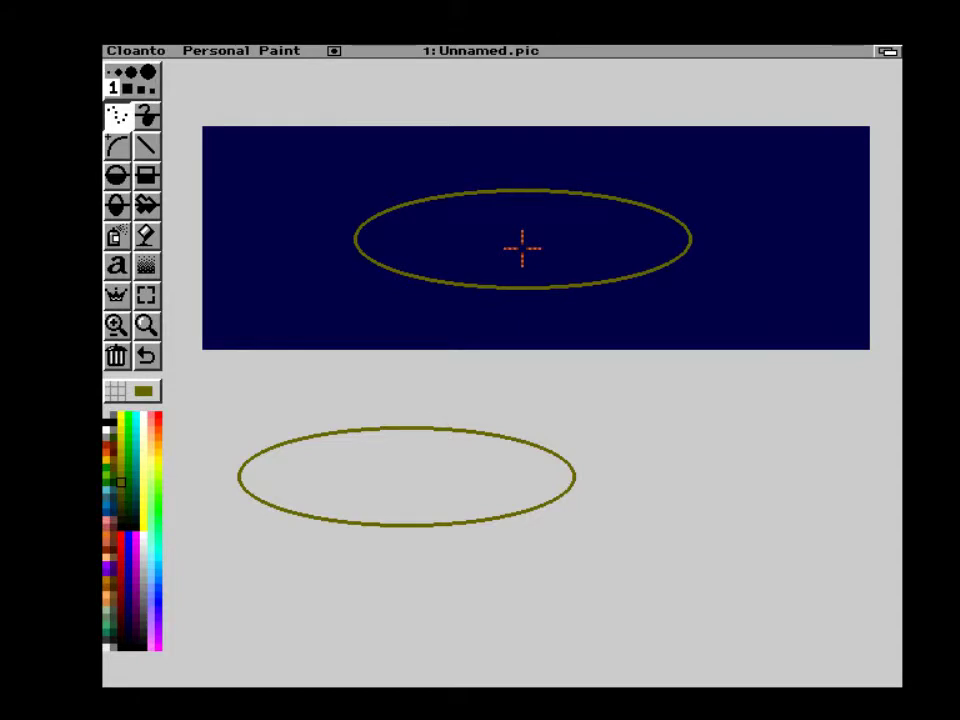
pyautogui.click(522, 248)
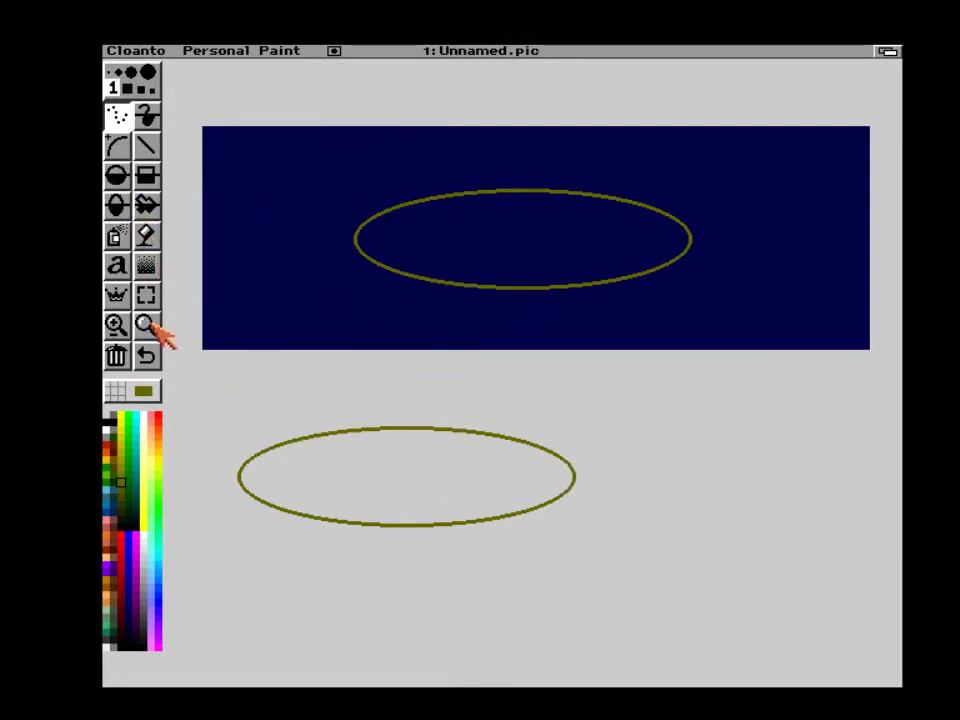
# Flood-fill the lower ellipse, trying olive and bright red before settling on a darker red.
pyautogui.click(147, 235)
pyautogui.click(301, 462)
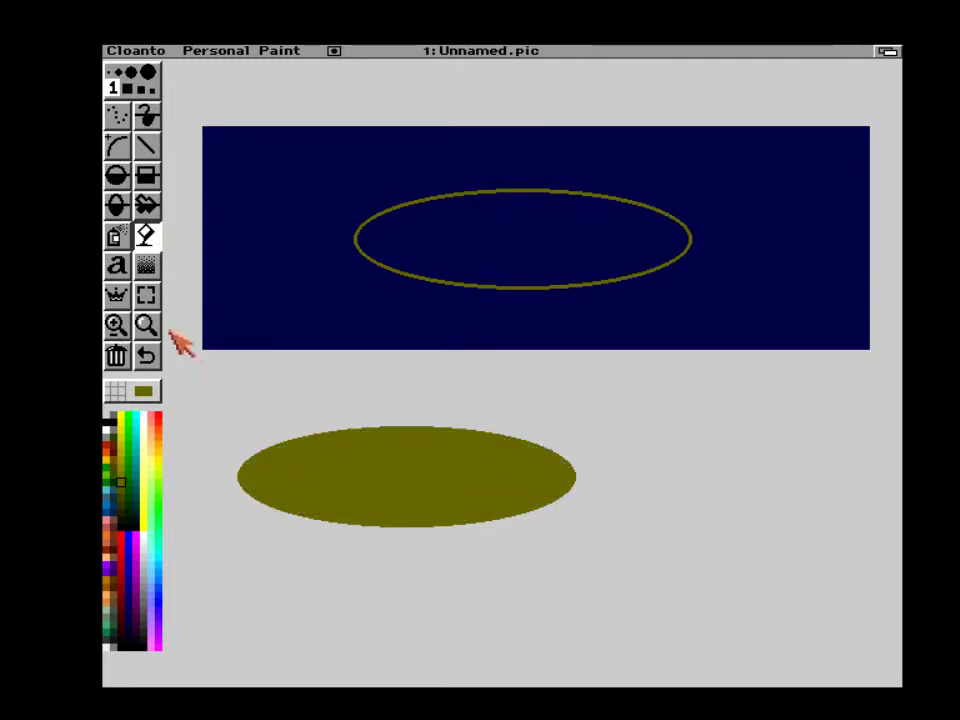
pyautogui.click(122, 542)
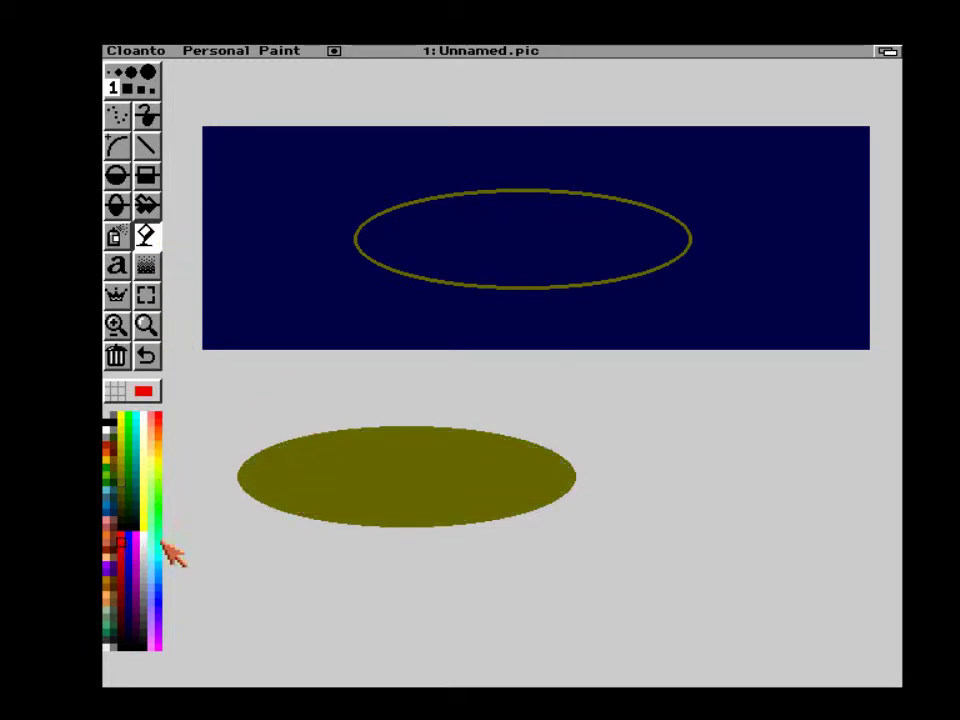
pyautogui.click(345, 478)
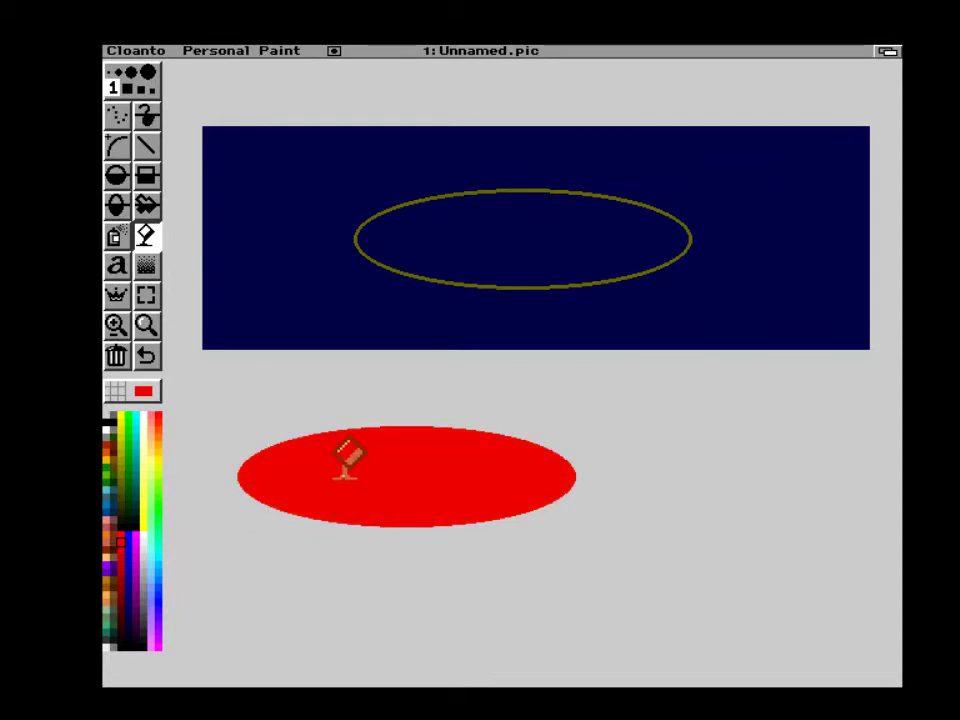
pyautogui.click(125, 568)
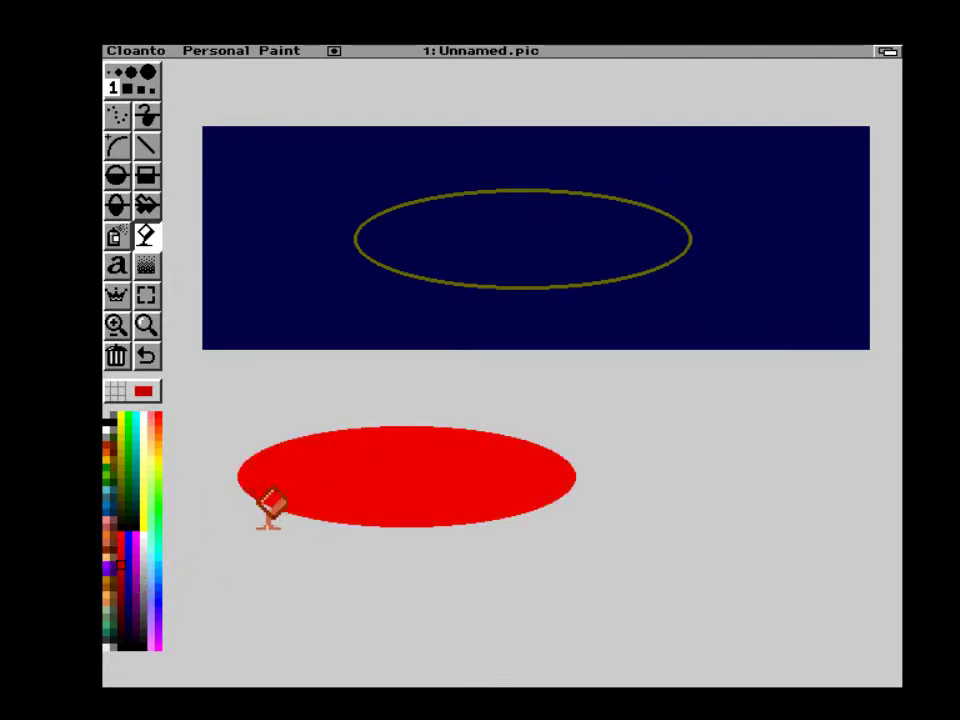
pyautogui.click(330, 478)
pyautogui.click(129, 568)
pyautogui.click(330, 470)
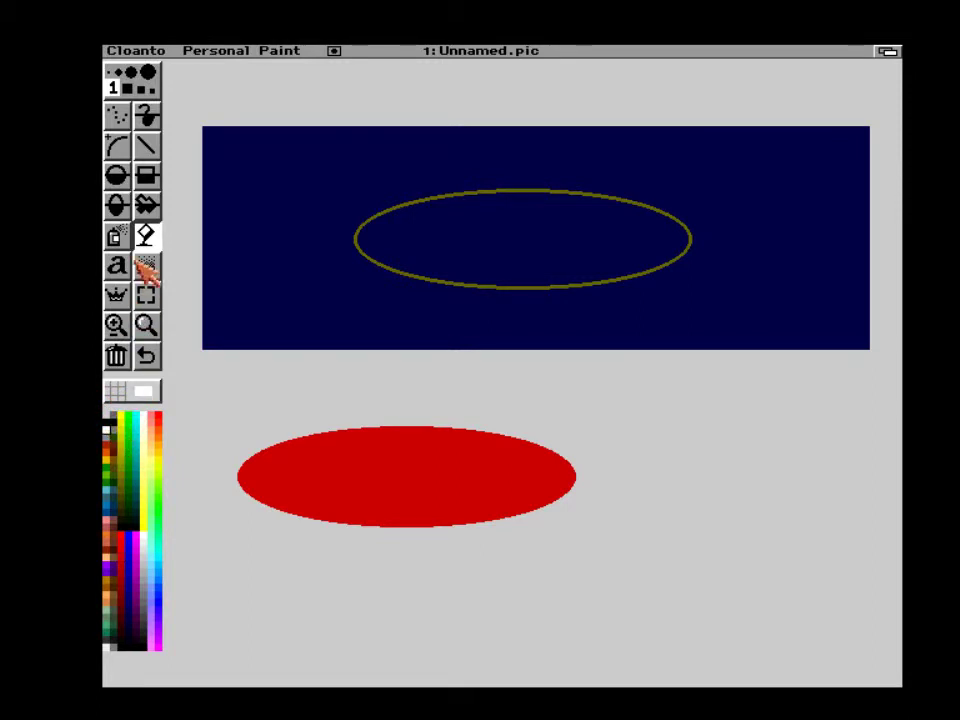
# Draw a white curved highlight along the red ellipse's upper-right edge with the medium round brush.
pyautogui.click(118, 147)
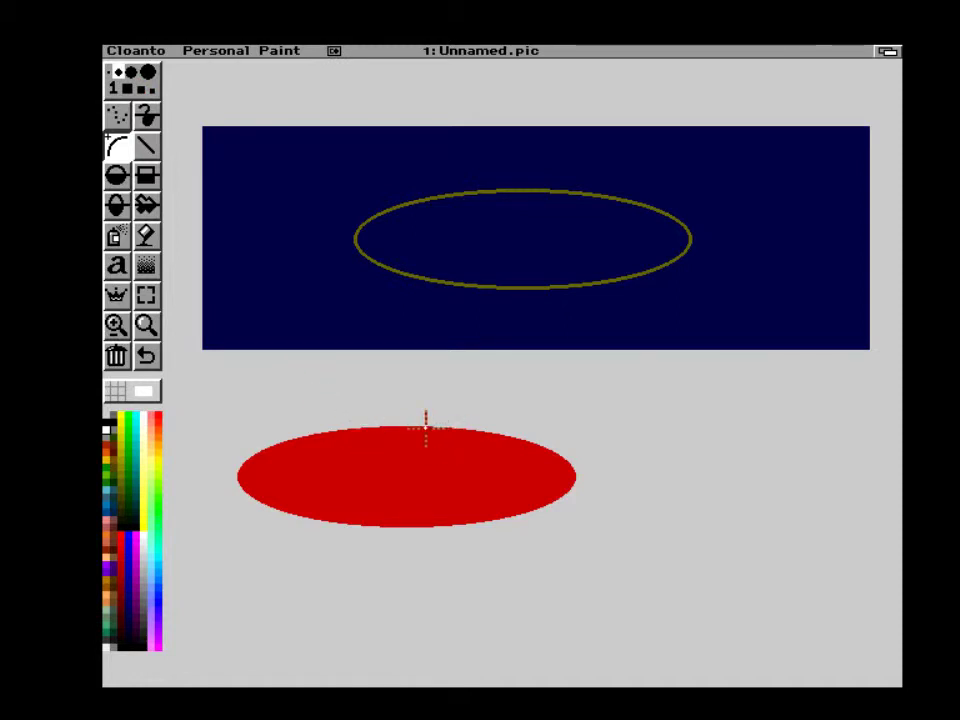
pyautogui.moveTo(425, 428); pyautogui.dragTo(558, 478)
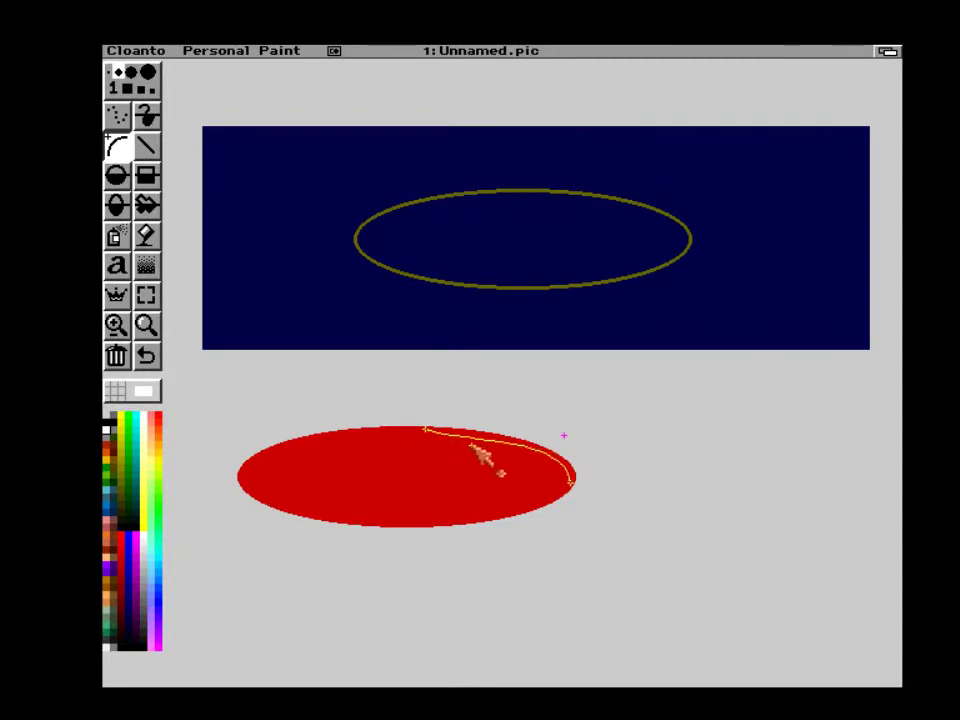
pyautogui.click(152, 88)
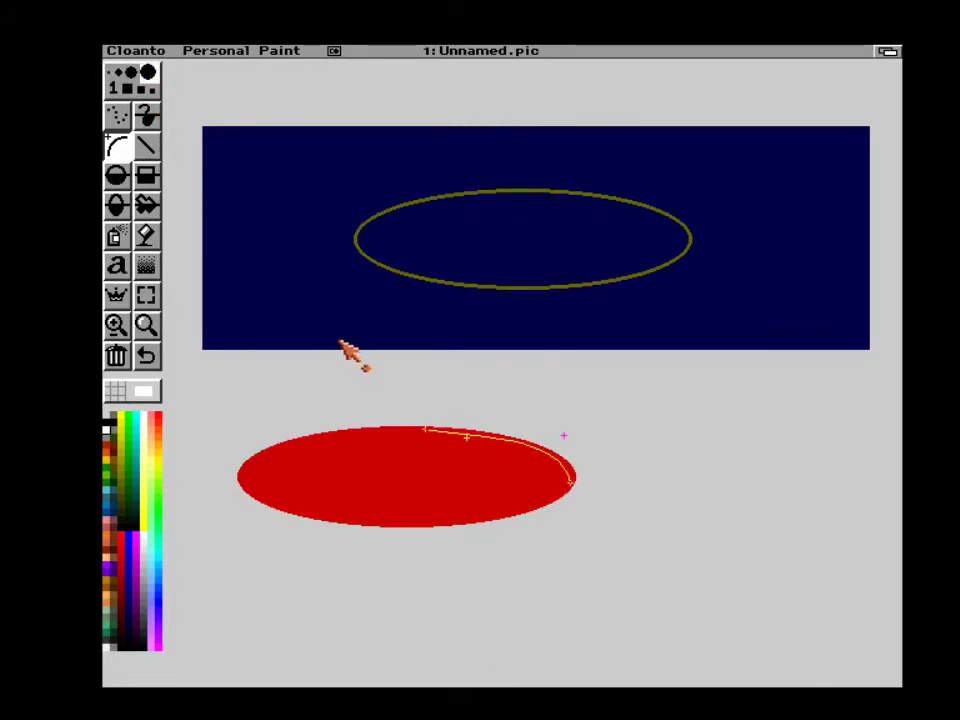
pyautogui.click(471, 459)
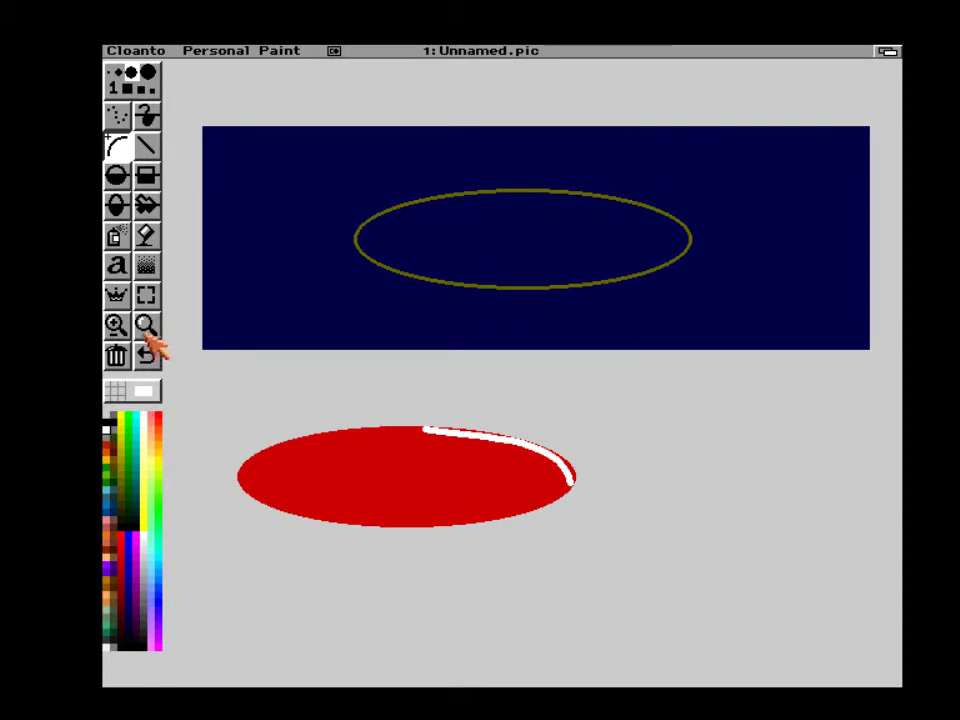
# Open the text font selection and preview fonts near the end of the list, including RAFALLBACK, Wood and XHelveticaPL.
pyautogui.rightClick(116, 266)
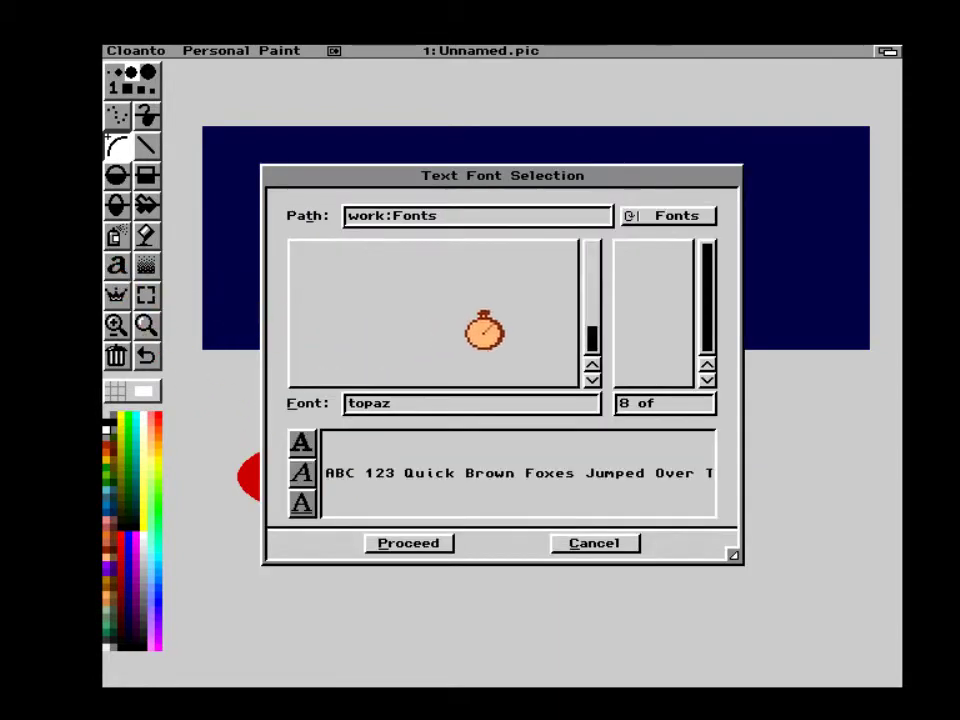
pyautogui.click(400, 264)
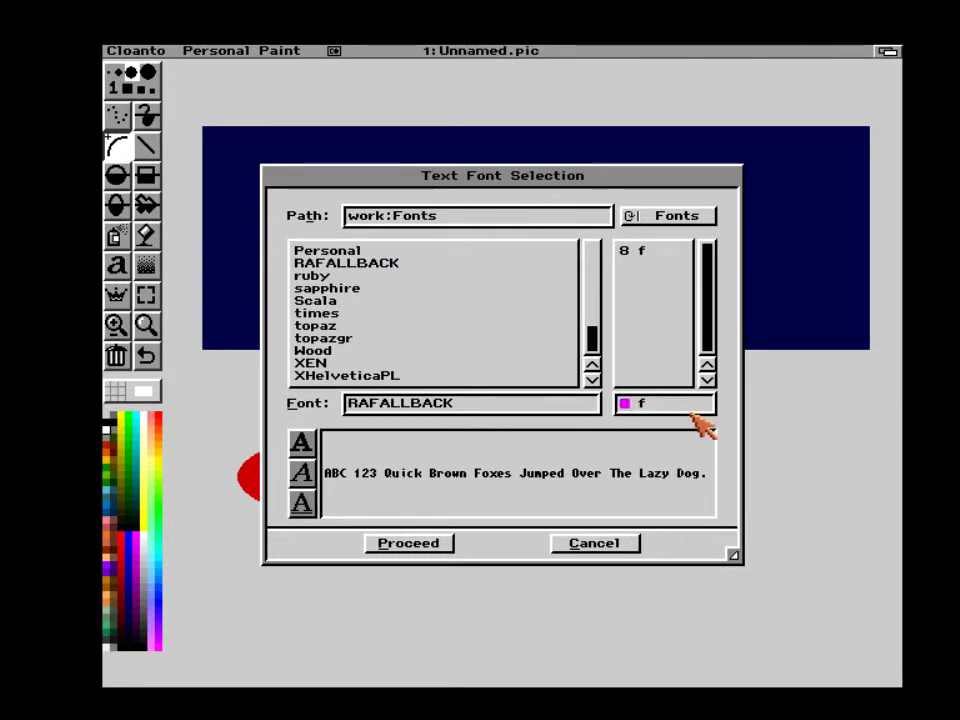
pyautogui.click(335, 289)
pyautogui.click(340, 302)
pyautogui.click(335, 313)
pyautogui.click(332, 338)
pyautogui.click(330, 351)
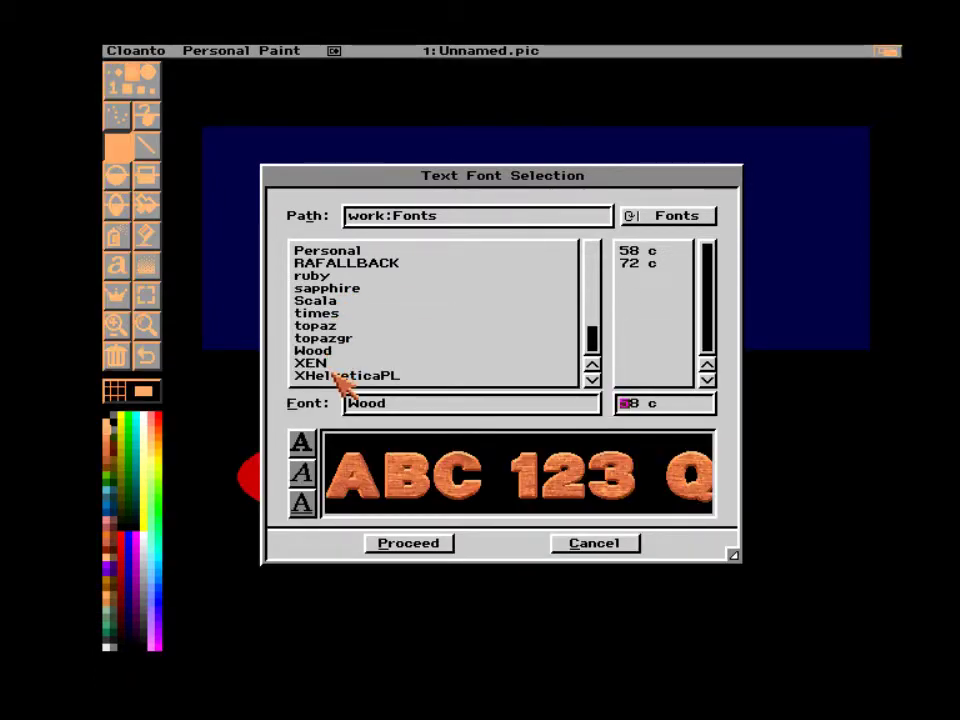
pyautogui.click(340, 377)
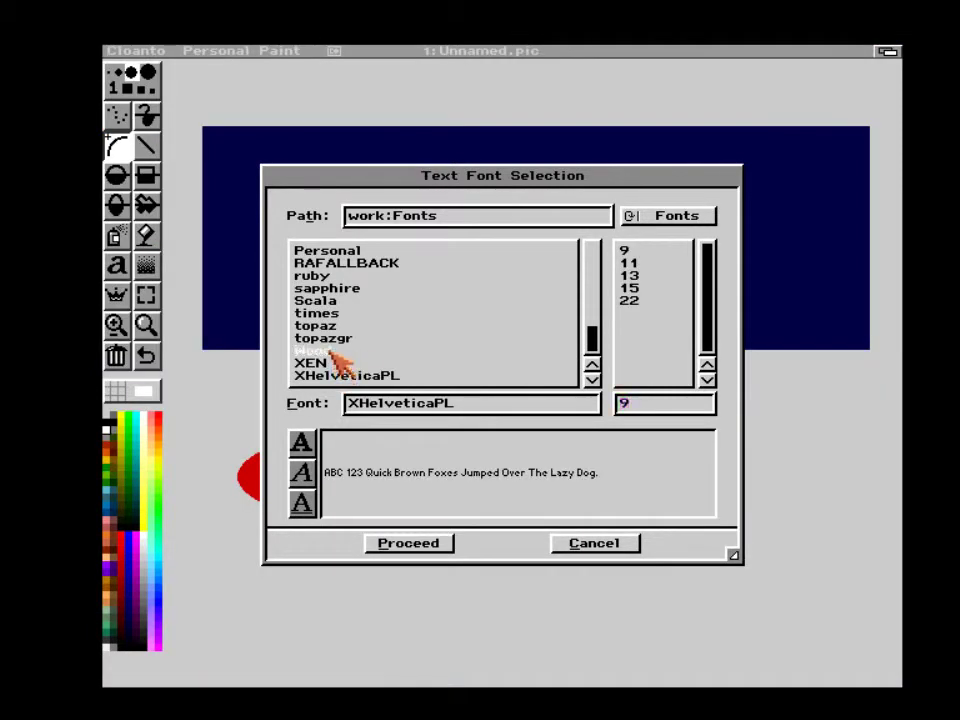
pyautogui.click(332, 352)
# Preview the fonts at the start of the list, from ApplePL through Brick, Bullion and Cast to Chisel.
pyautogui.moveTo(596, 343); pyautogui.dragTo(600, 253)
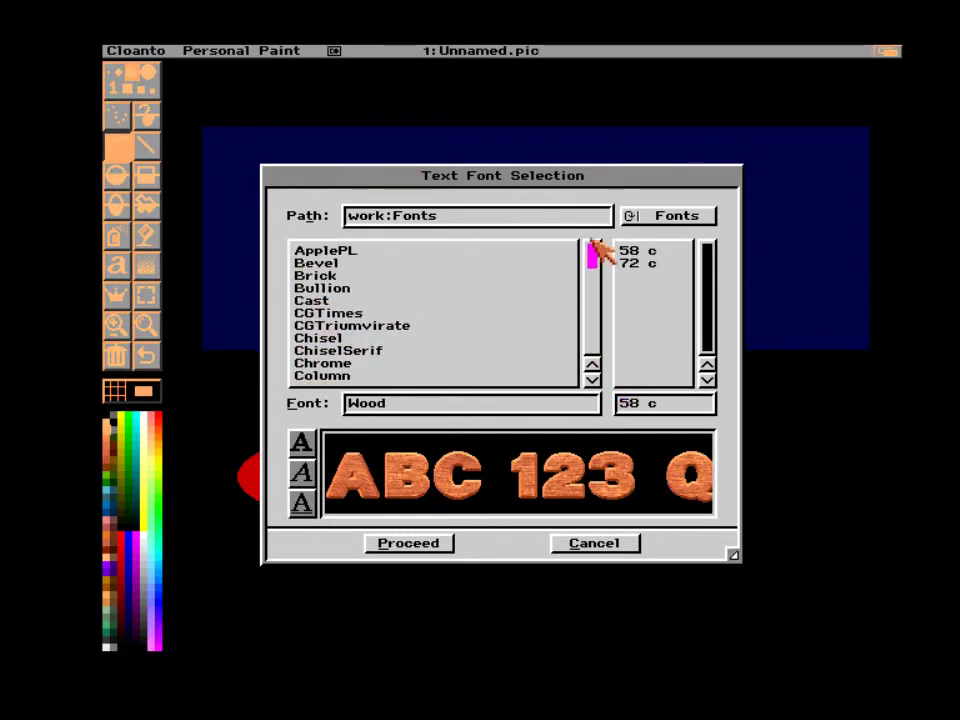
pyautogui.click(358, 253)
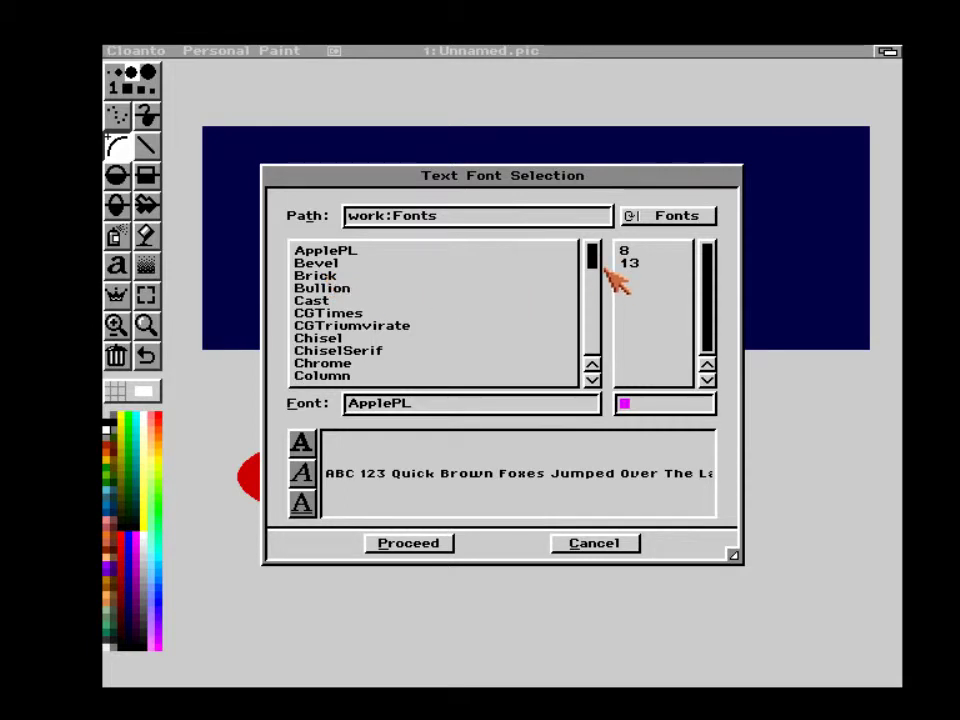
pyautogui.click(335, 264)
pyautogui.click(336, 276)
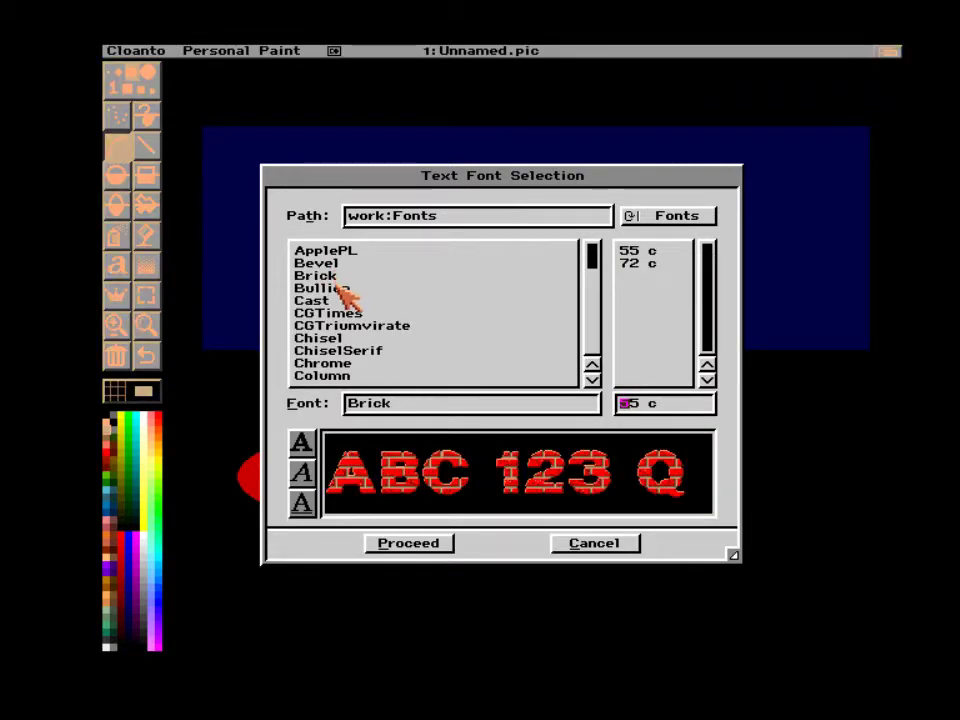
pyautogui.click(340, 288)
pyautogui.click(338, 300)
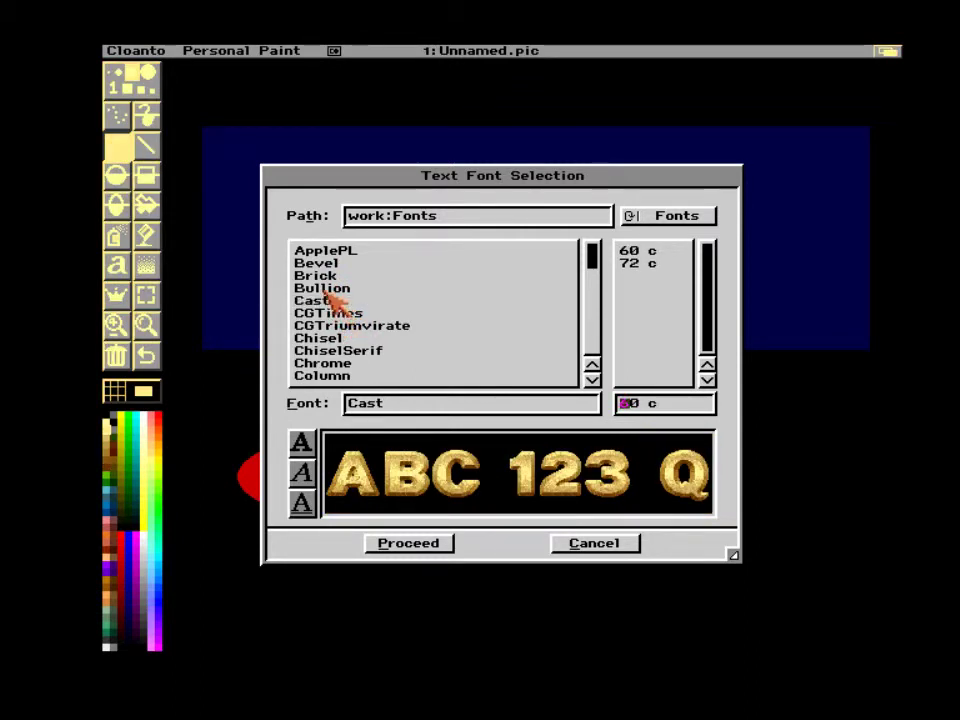
pyautogui.click(329, 287)
pyautogui.click(332, 313)
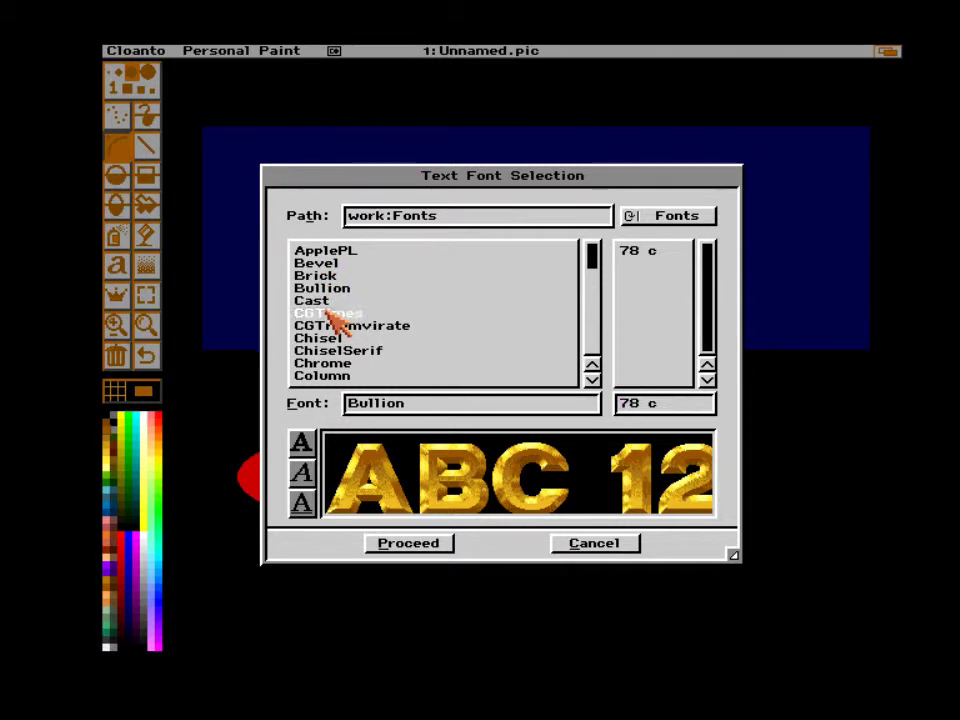
pyautogui.click(327, 301)
pyautogui.click(326, 326)
pyautogui.click(328, 339)
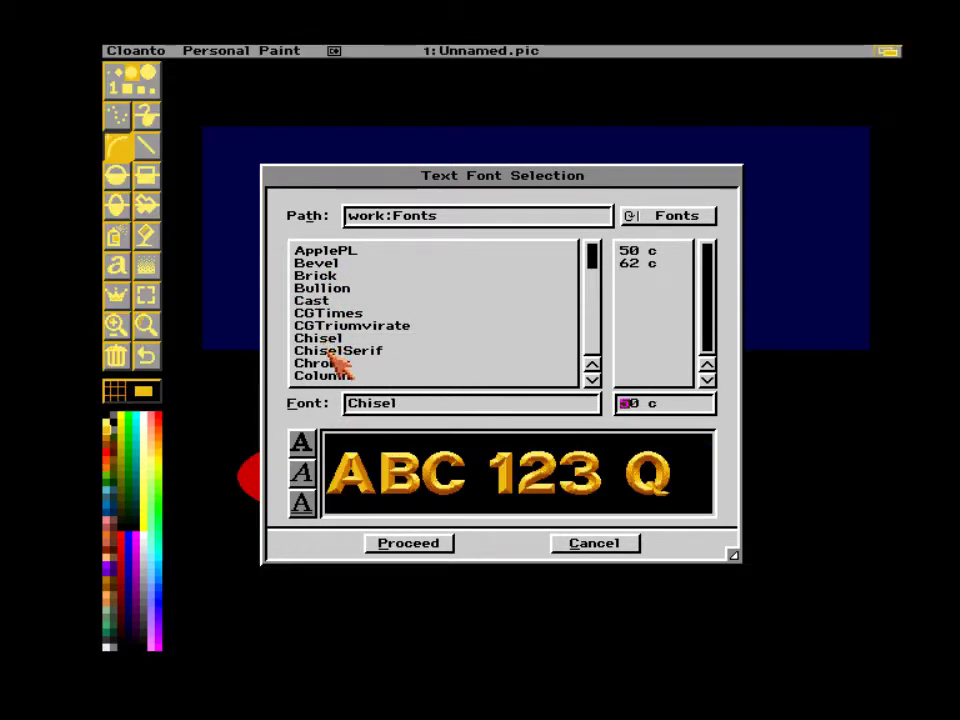
# Set the text font to ChiselSerif at size 55.
pyautogui.click(331, 353)
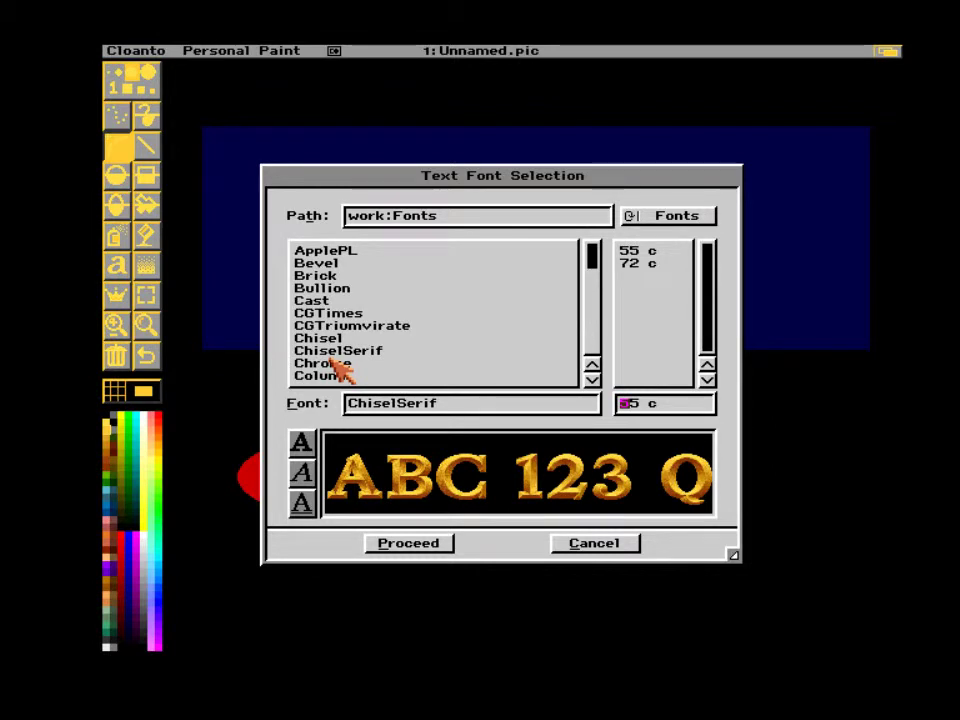
pyautogui.click(418, 546)
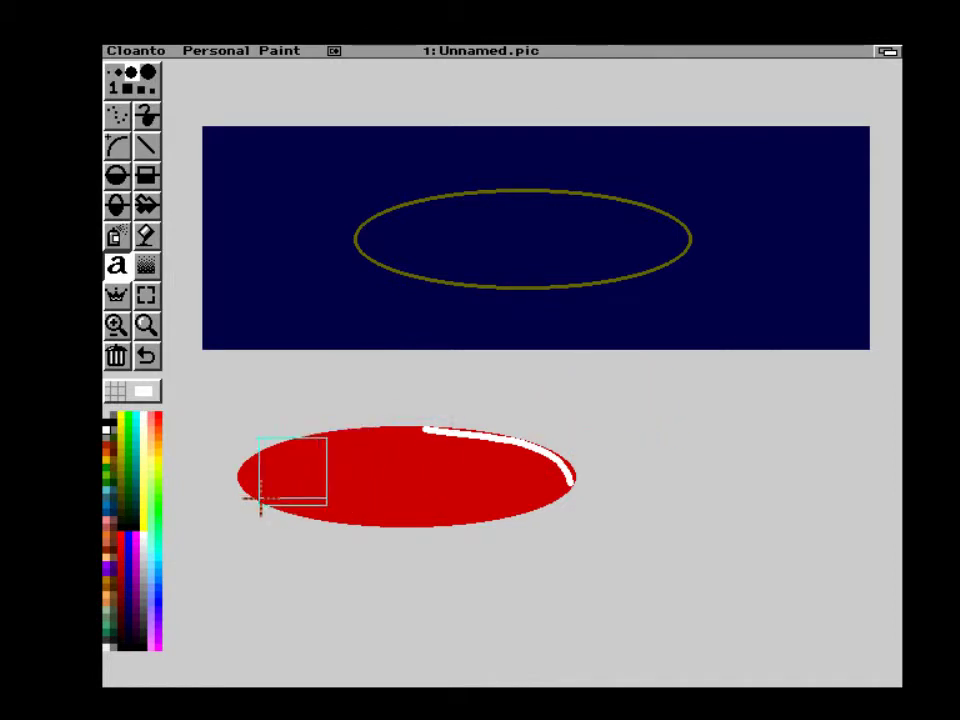
pyautogui.click(119, 268)
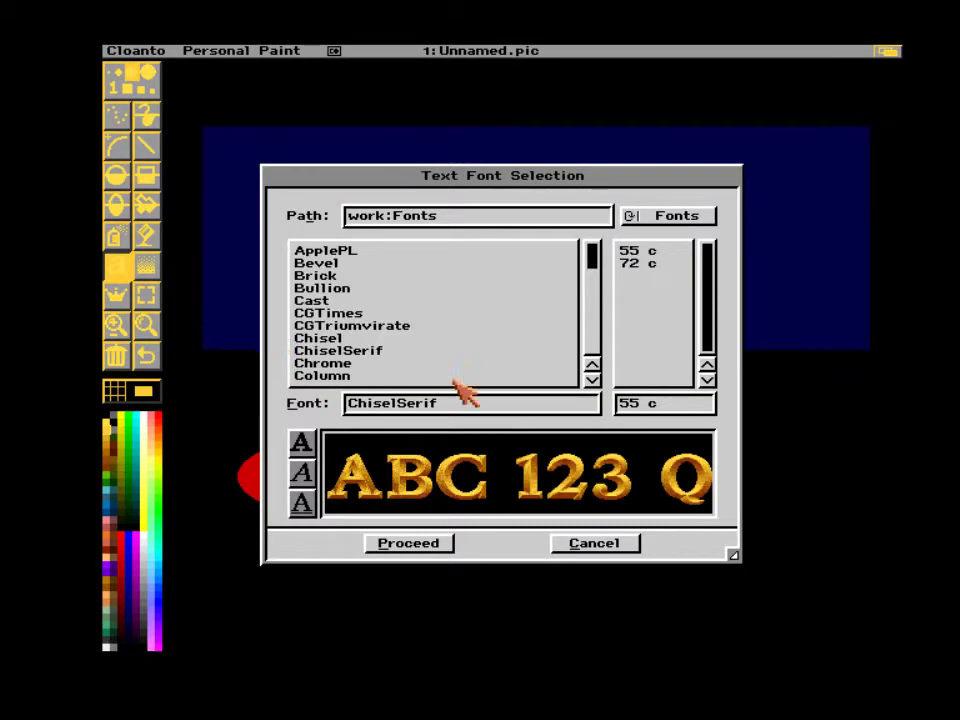
pyautogui.click(645, 255)
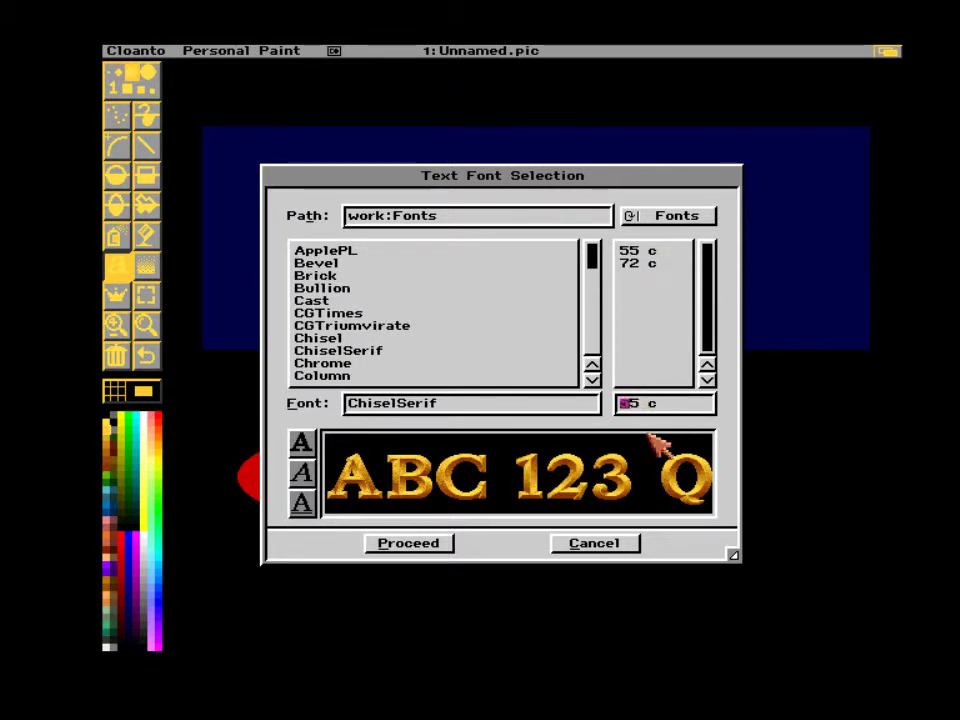
pyautogui.click(408, 543)
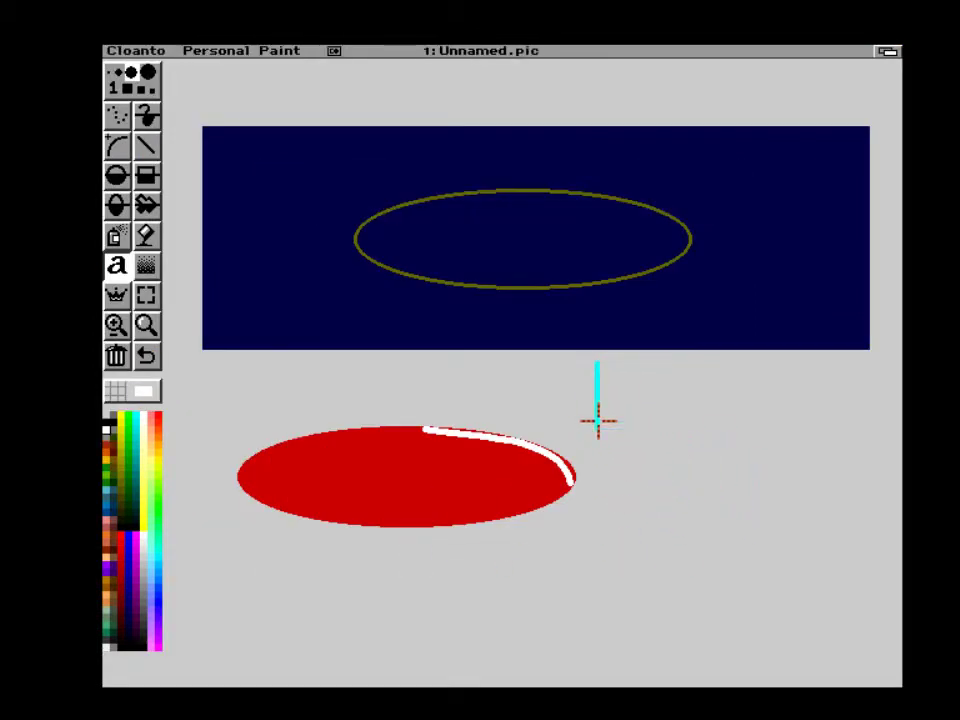
# Write DRUM above and to the right of the red ellipse and pick it up as a brush that paints in a single colour.
pyautogui.click(597, 420)
pyautogui.write('DRUM')
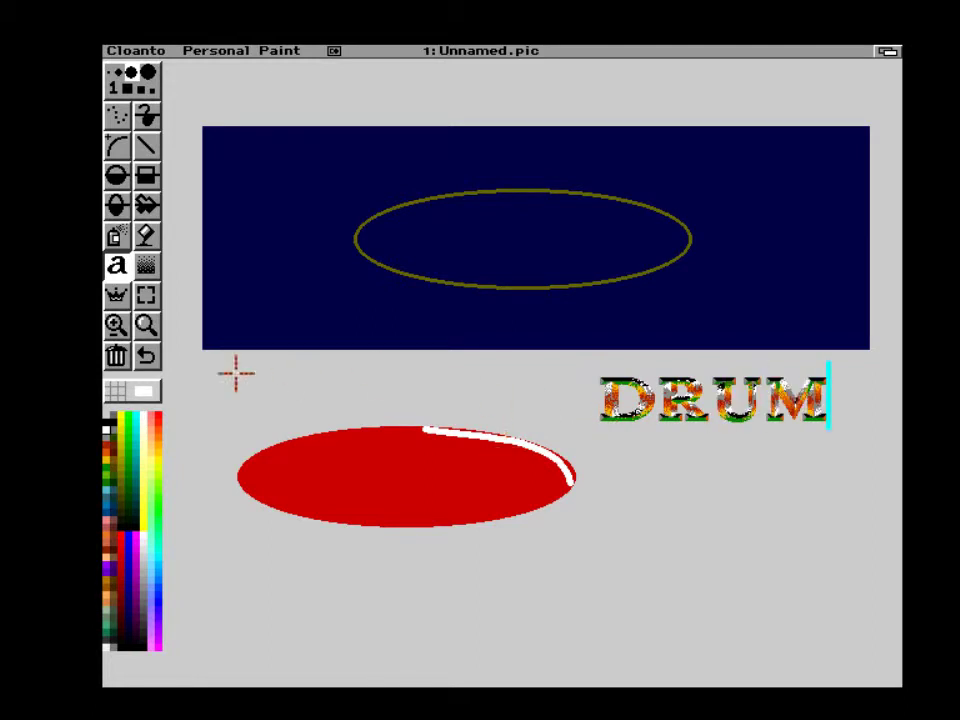
pyautogui.click(146, 295)
pyautogui.moveTo(592, 365); pyautogui.dragTo(846, 436)
pyautogui.press('F2')
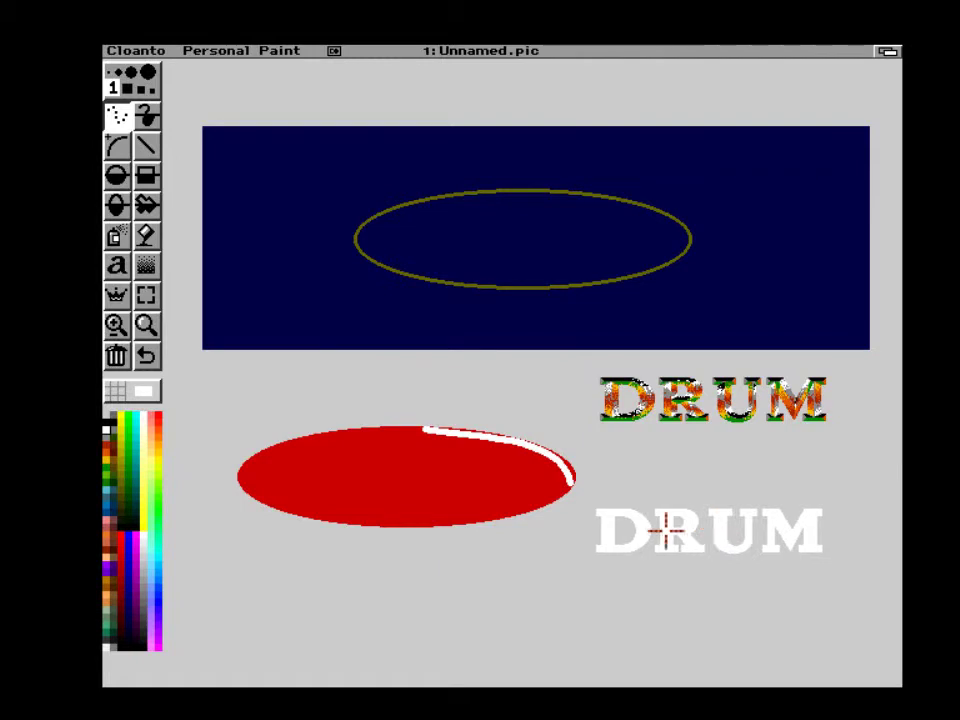
# Stamp a thickened olive copy of the DRUM brush below the multicoloured text and lay a white DRUM over it.
pyautogui.click(120, 459)
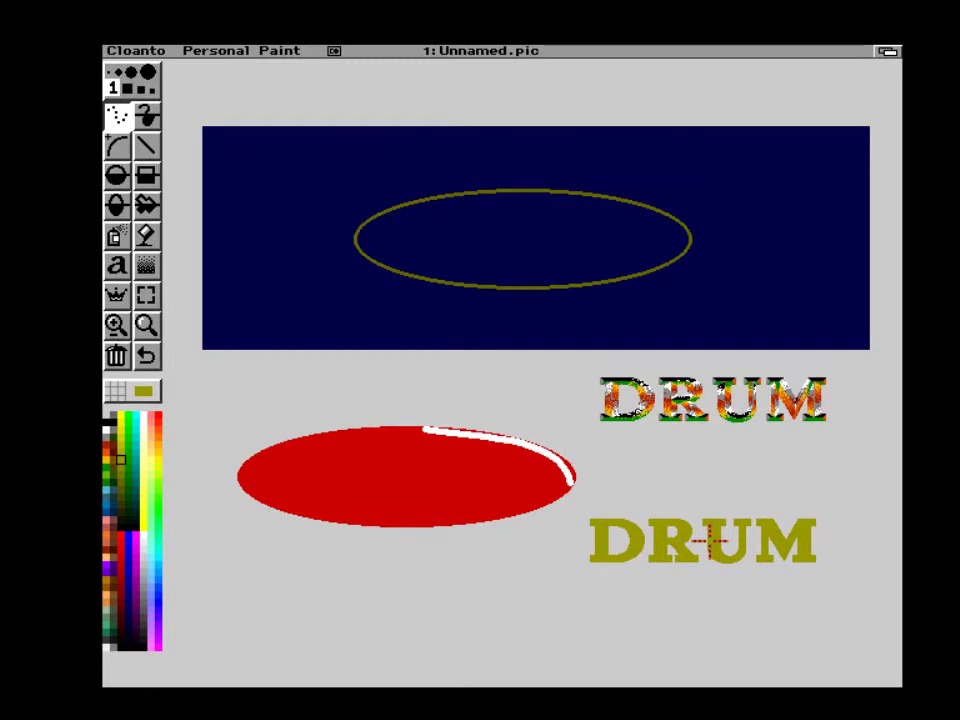
pyautogui.click(711, 540)
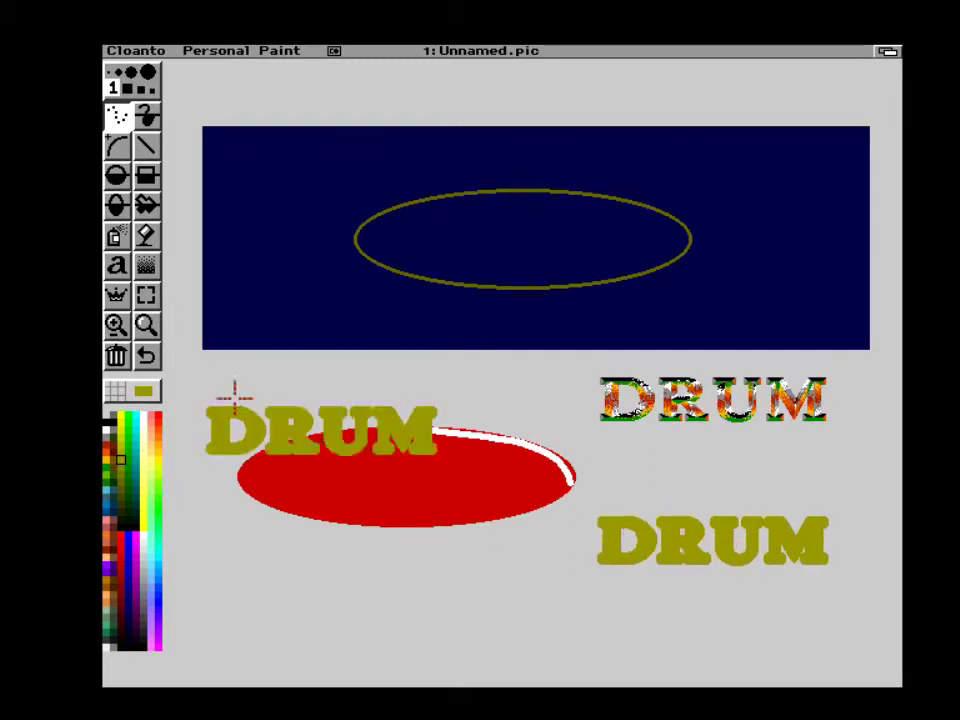
pyautogui.press('F1')
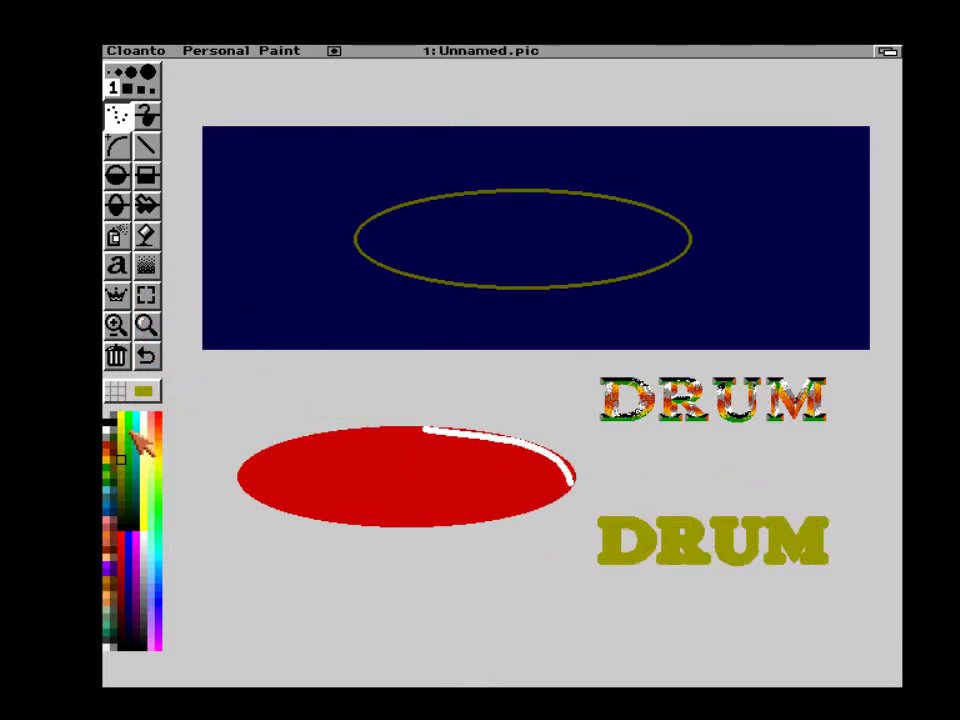
pyautogui.click(718, 540)
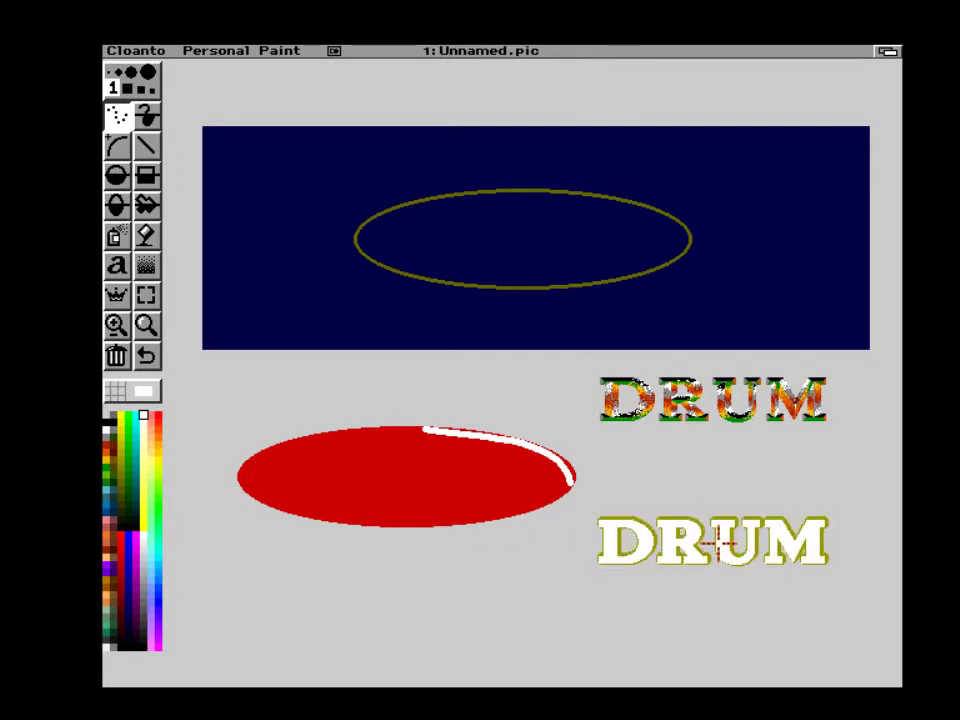
pyautogui.click(726, 537)
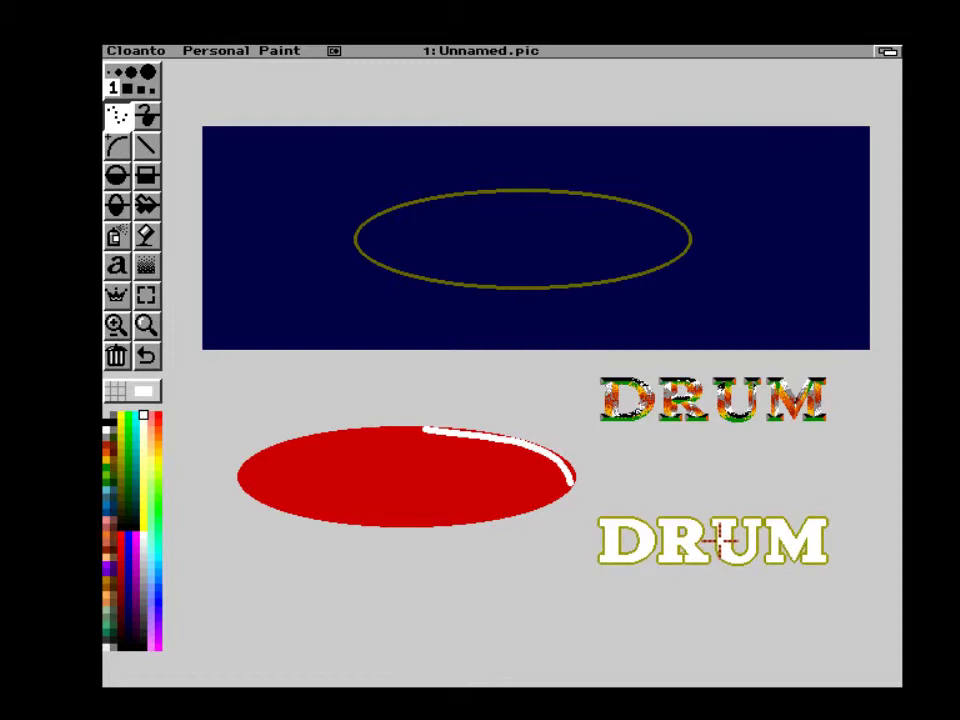
# Pick up the olive-outlined white DRUM as a brush and stamp it, slightly offset, over a black shadow copy below.
pyautogui.click(146, 295)
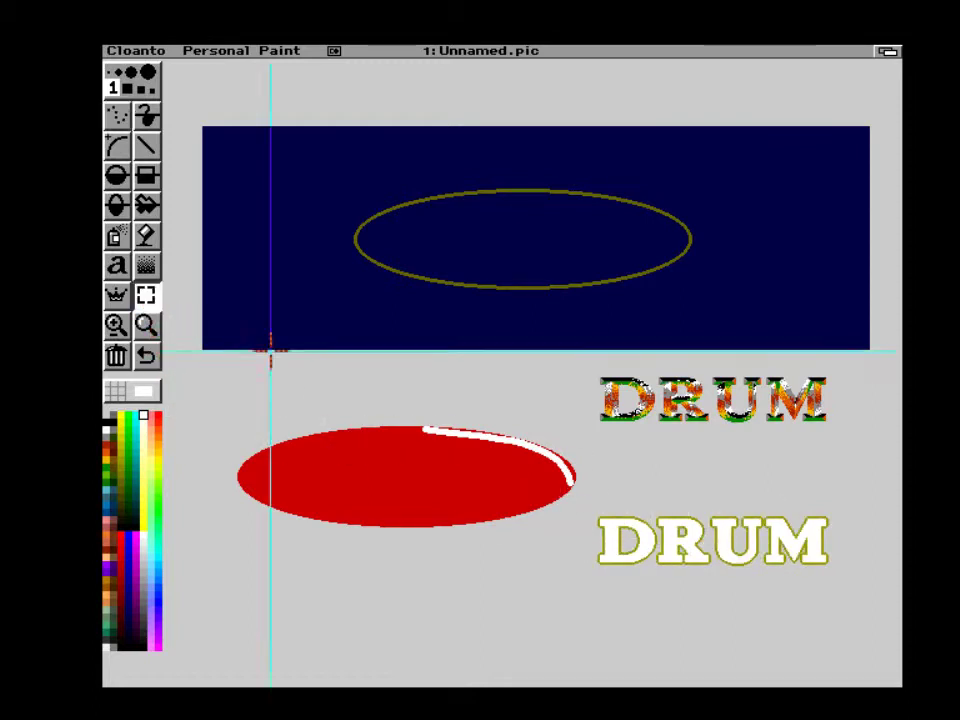
pyautogui.moveTo(591, 508)
pyautogui.mouseDown()
pyautogui.moveTo(789, 574)
pyautogui.moveTo(844, 579)
pyautogui.mouseUp()
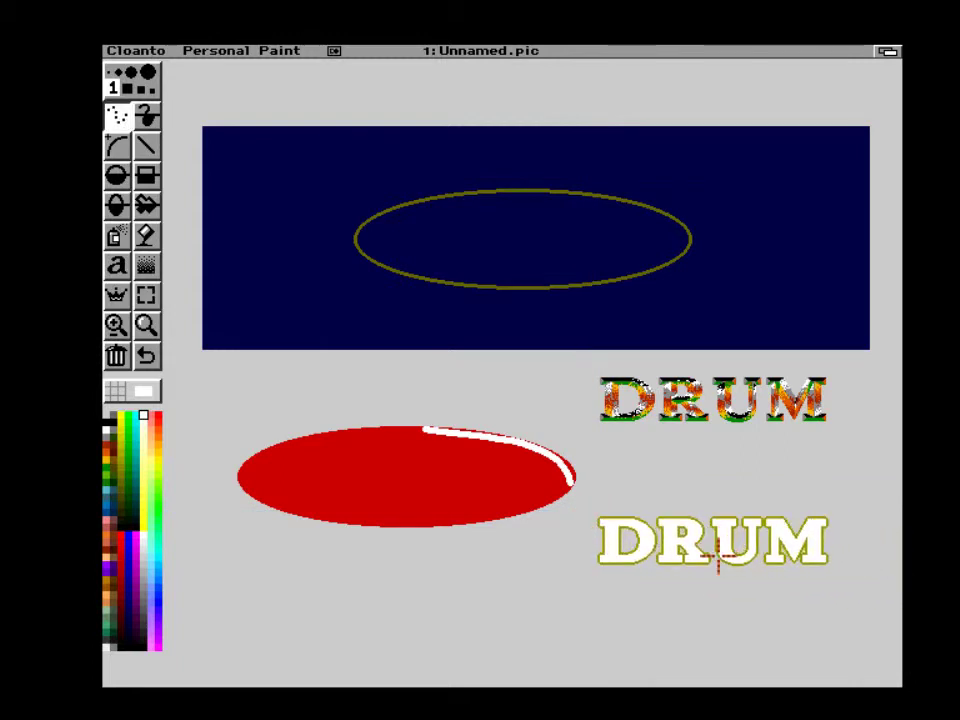
pyautogui.click(115, 426)
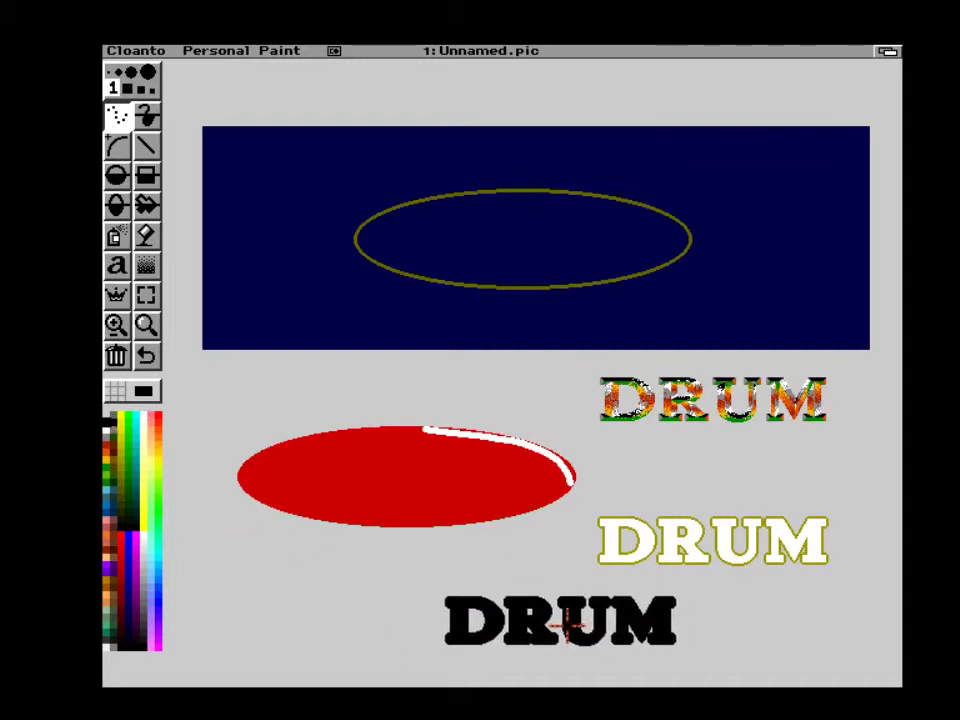
pyautogui.click(567, 625)
pyautogui.press('F1')
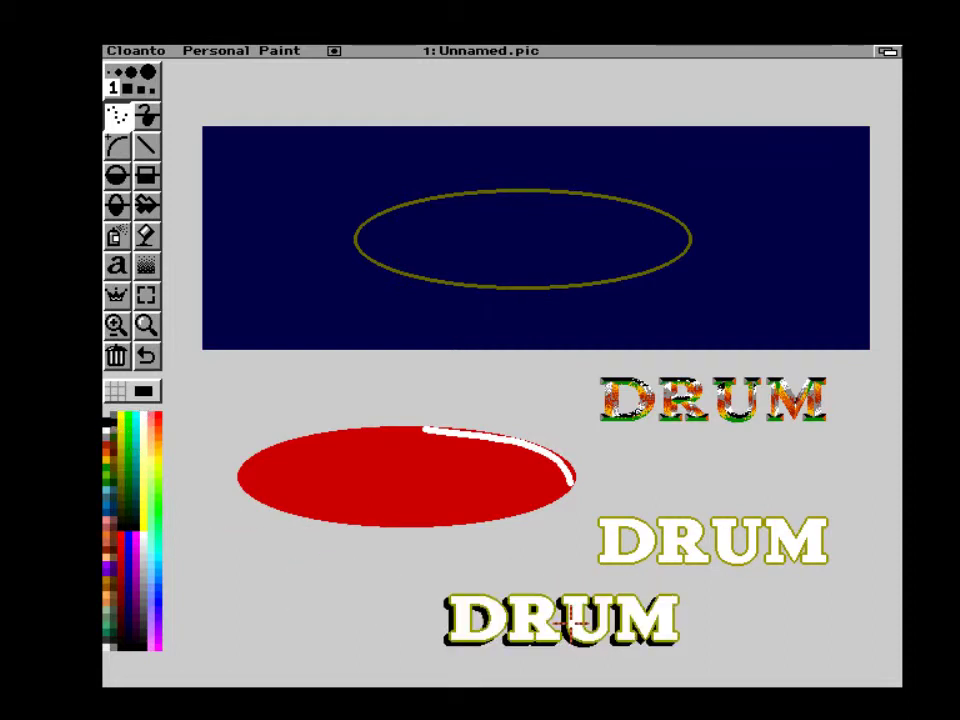
# Place the shadowed DRUM lettering on the red ellipse as a brush and clear the leftover DRUM copies around it.
pyautogui.click(146, 295)
pyautogui.moveTo(437, 584)
pyautogui.mouseDown()
pyautogui.moveTo(707, 673)
pyautogui.moveTo(692, 660)
pyautogui.mouseUp()
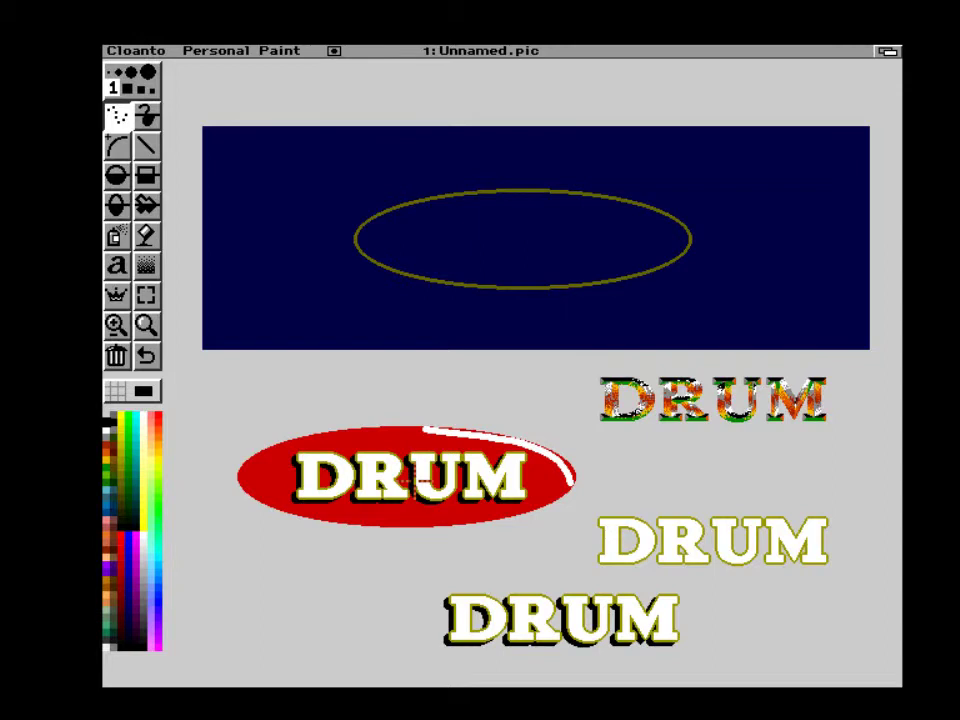
pyautogui.press('u')
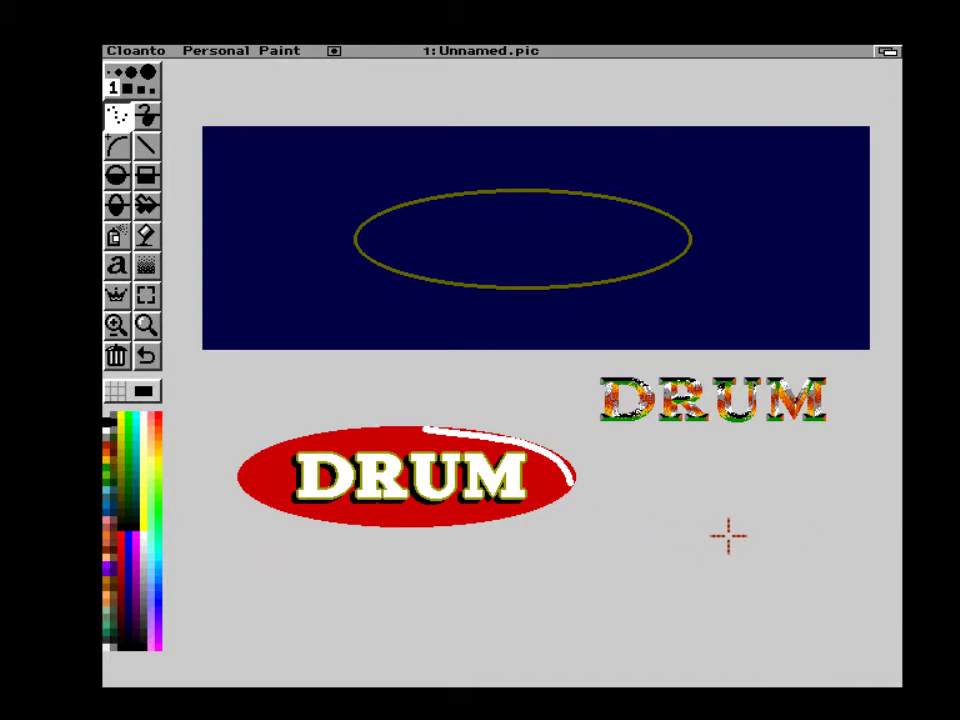
pyautogui.press('u')
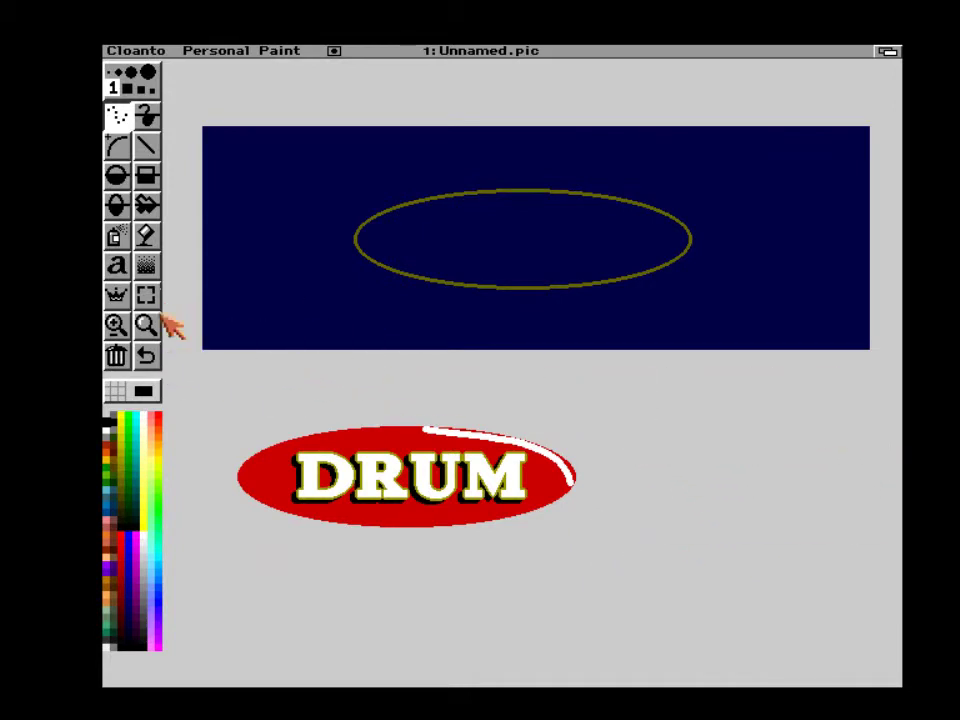
# Preview the fonts Bevel, ApplePL and Bullion and set the text font to CGTimes.
pyautogui.rightClick(115, 266)
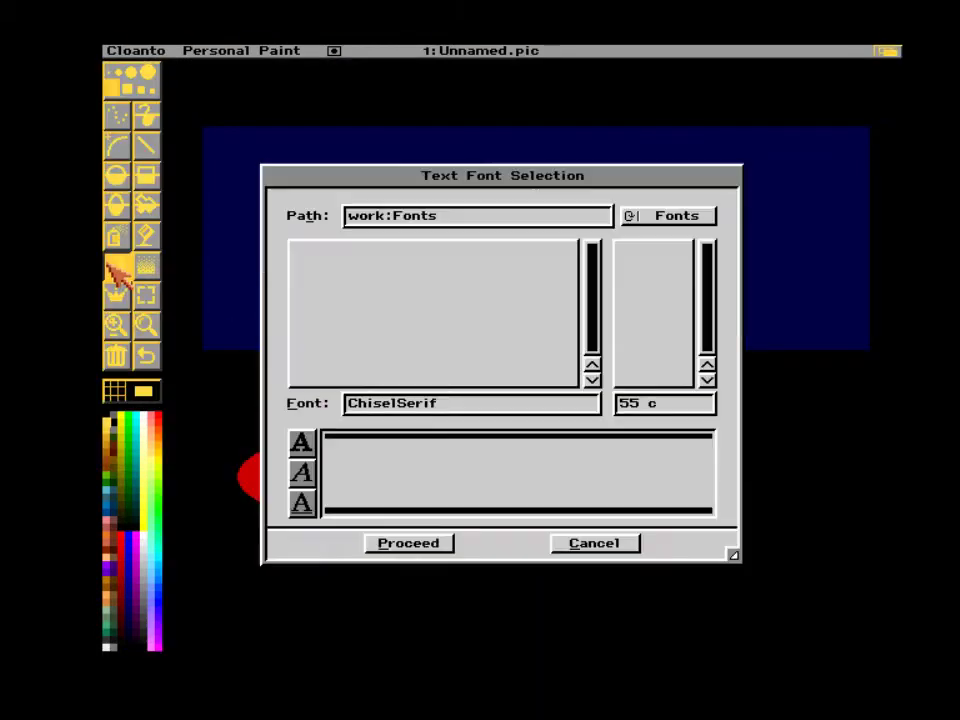
pyautogui.click(316, 263)
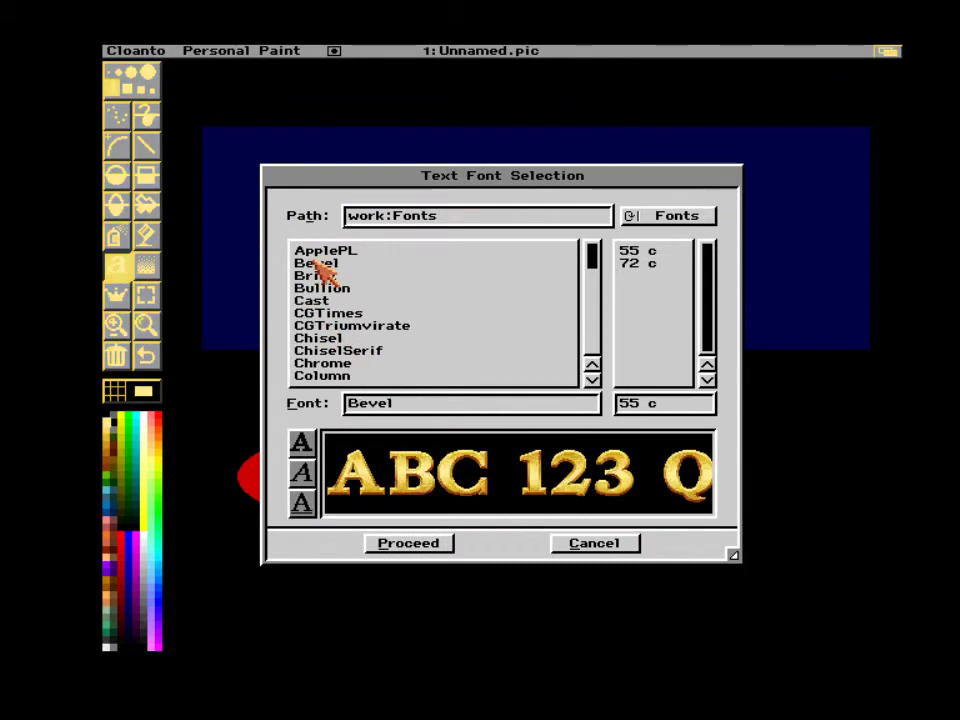
pyautogui.click(315, 275)
pyautogui.click(331, 254)
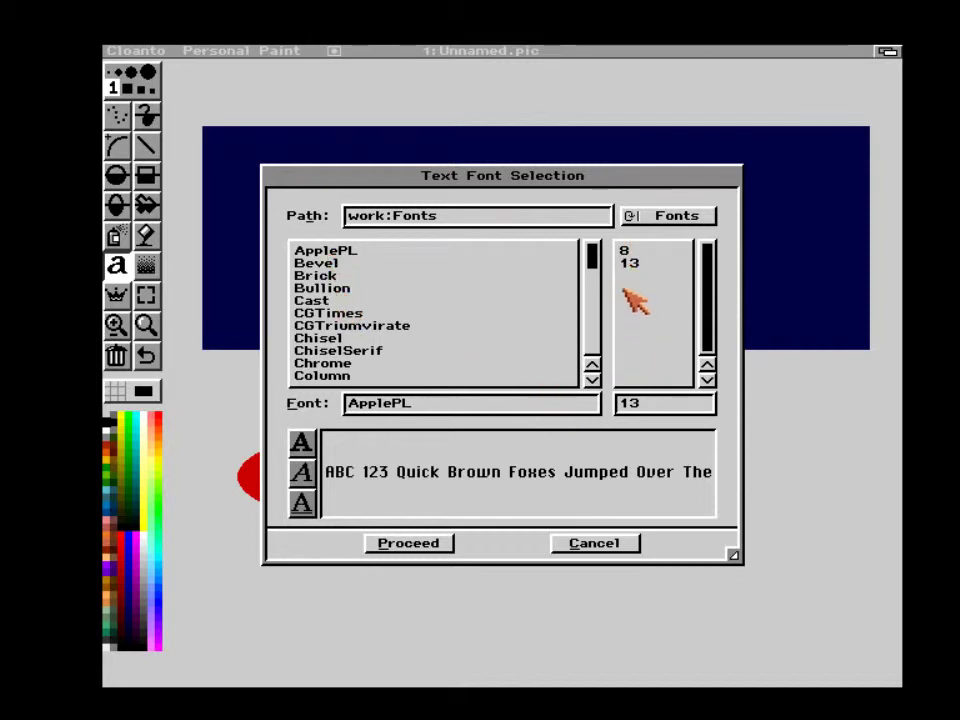
pyautogui.click(336, 276)
pyautogui.click(336, 289)
pyautogui.click(330, 314)
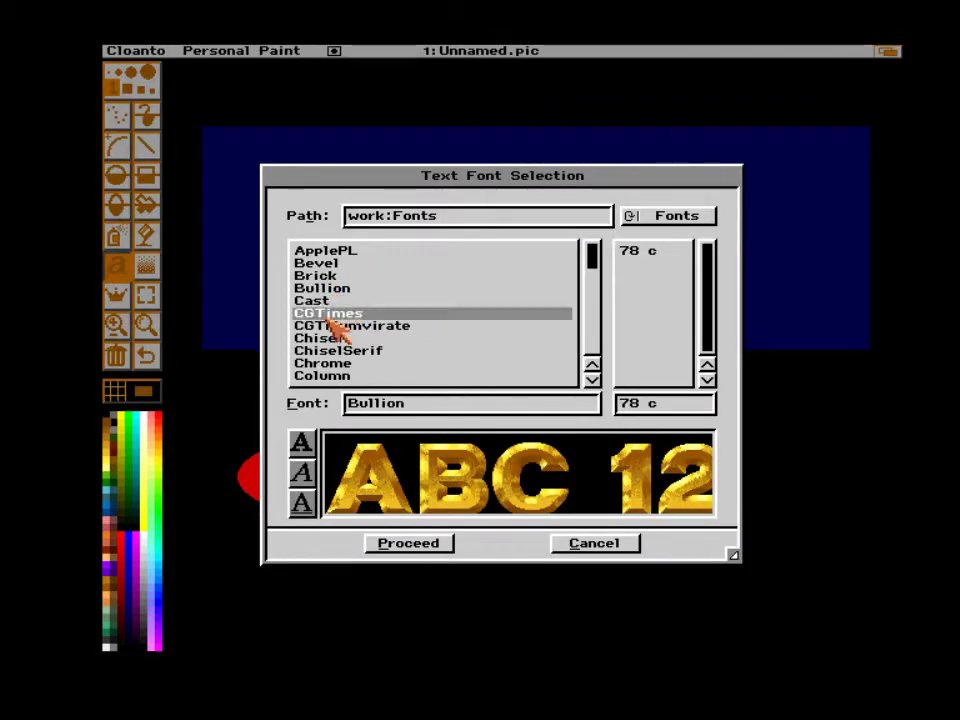
pyautogui.click(409, 542)
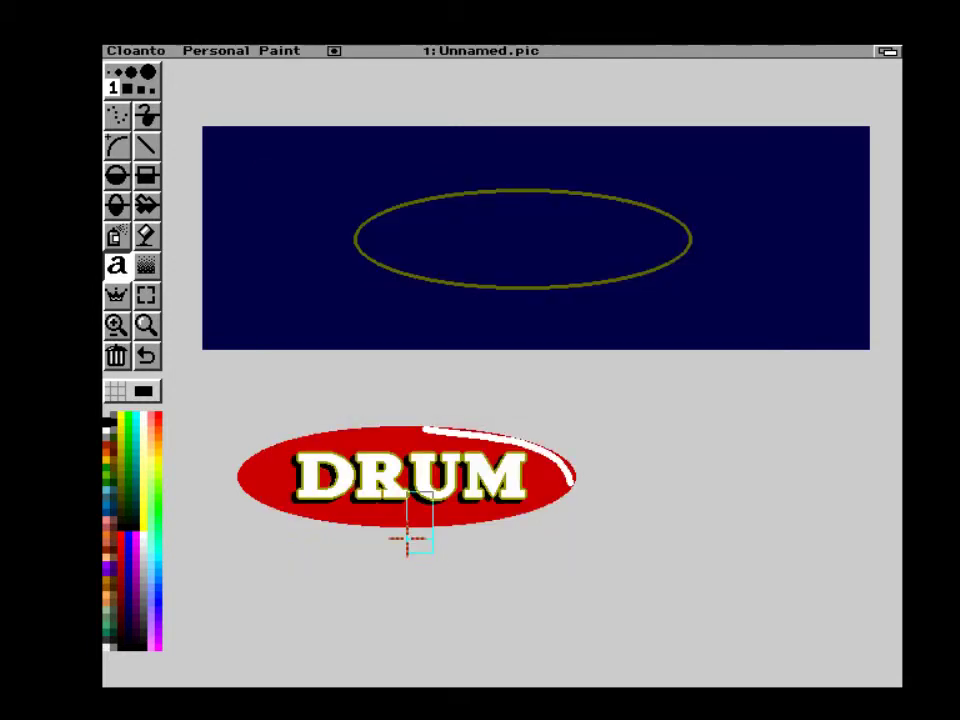
# Set the CGTimes text size to 10.
pyautogui.rightClick(116, 265)
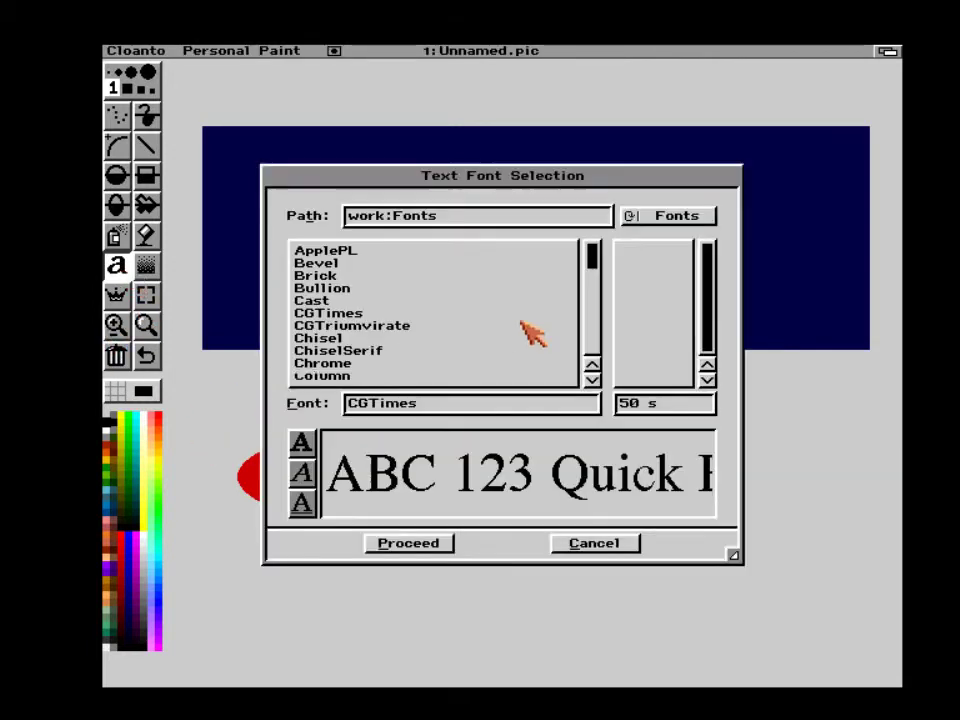
pyautogui.click(658, 251)
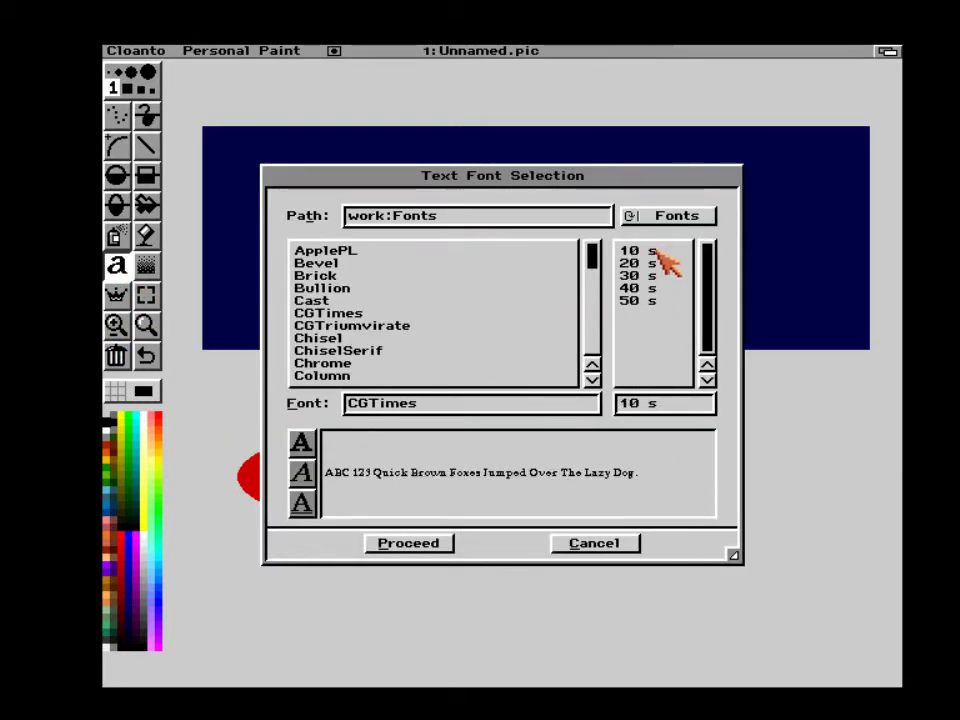
pyautogui.click(409, 543)
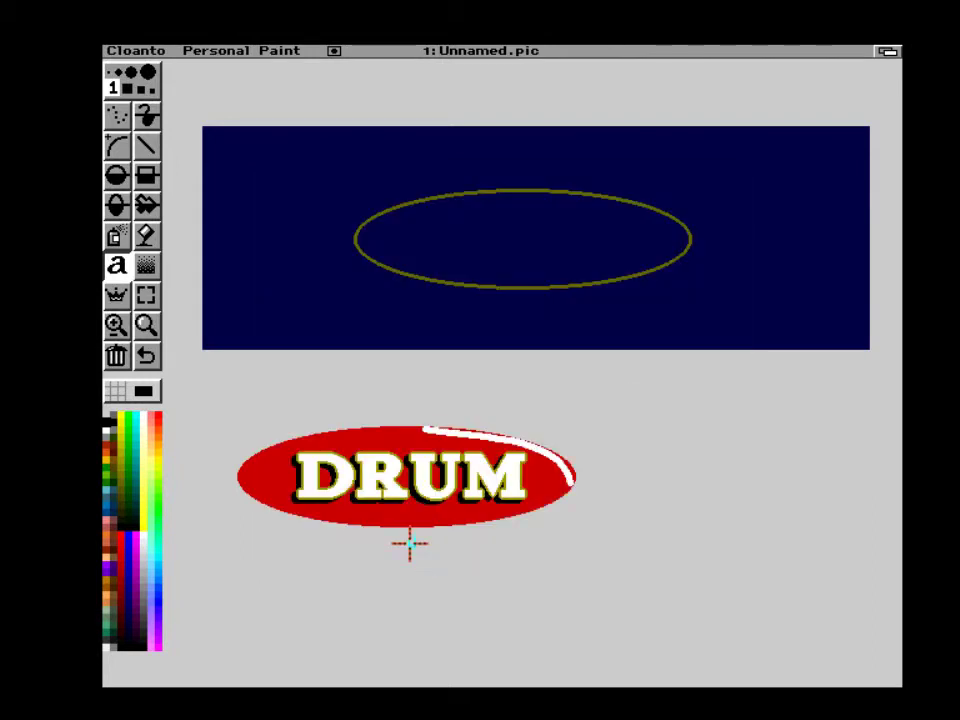
# Write PREMIUM QUALITY in olive below the red ellipse and pick the text up as a brush.
pyautogui.click(121, 468)
pyautogui.click(276, 593)
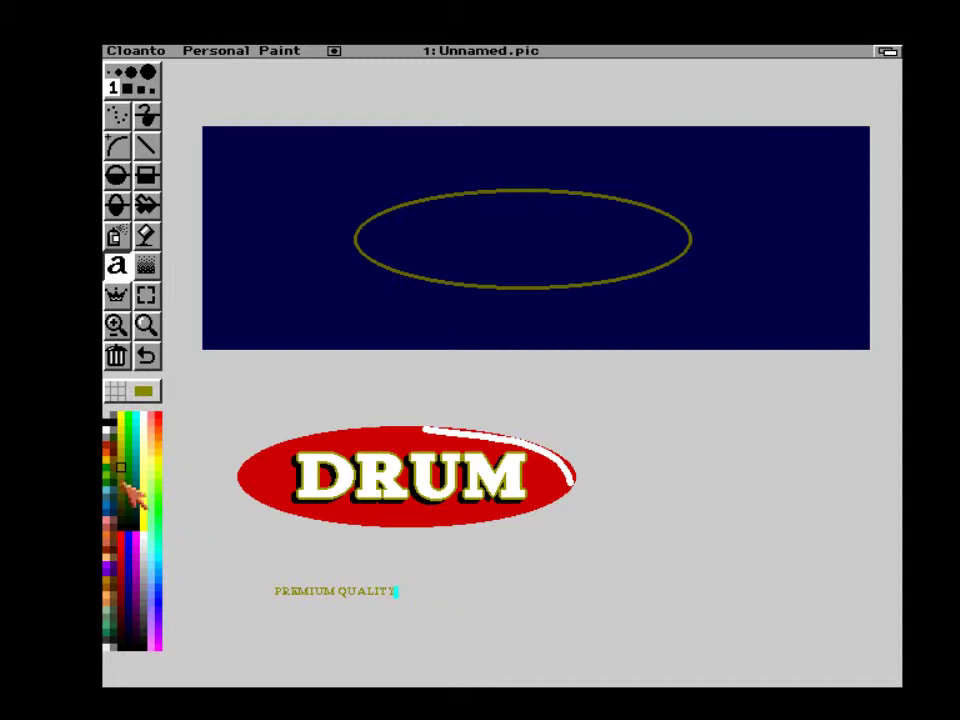
pyautogui.click(145, 295)
pyautogui.moveTo(259, 578)
pyautogui.mouseDown()
pyautogui.moveTo(375, 606)
pyautogui.moveTo(406, 603)
pyautogui.mouseUp()
# Examine the brush handle and resize options and the list of brush processing effects, closing it without applying any.
pyautogui.rightClick(214, 52)
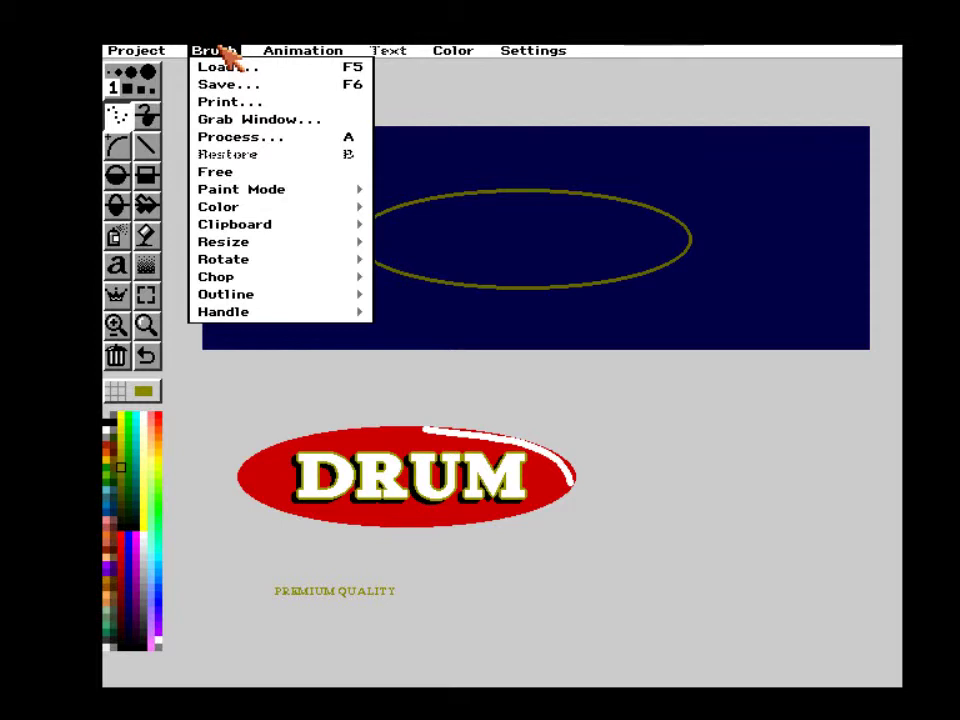
pyautogui.moveTo(258, 232)
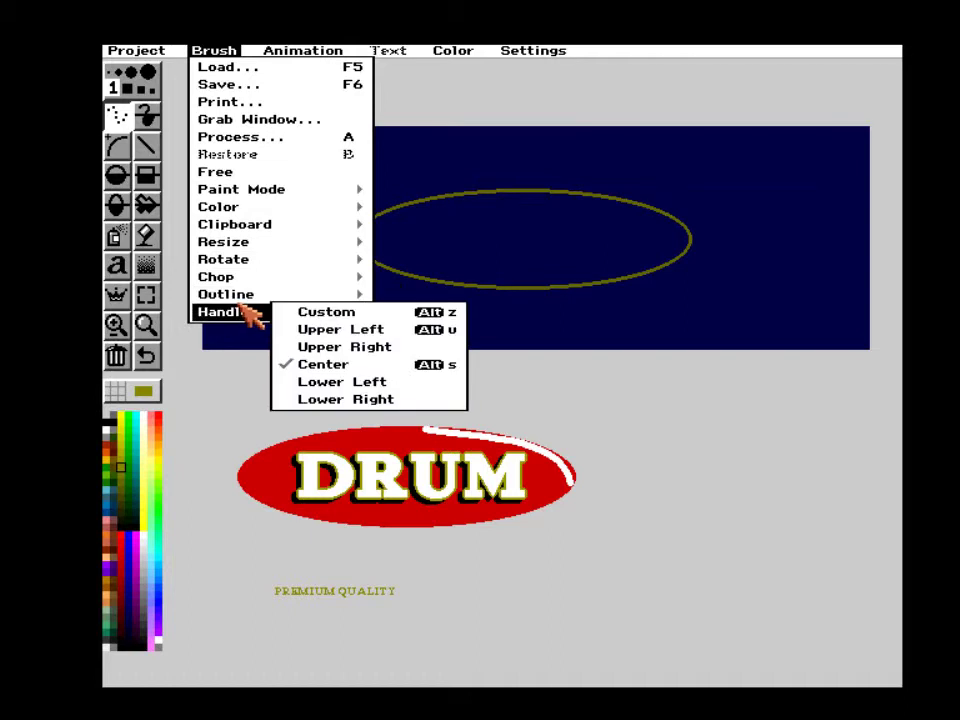
pyautogui.moveTo(232, 288)
pyautogui.moveTo(222, 266)
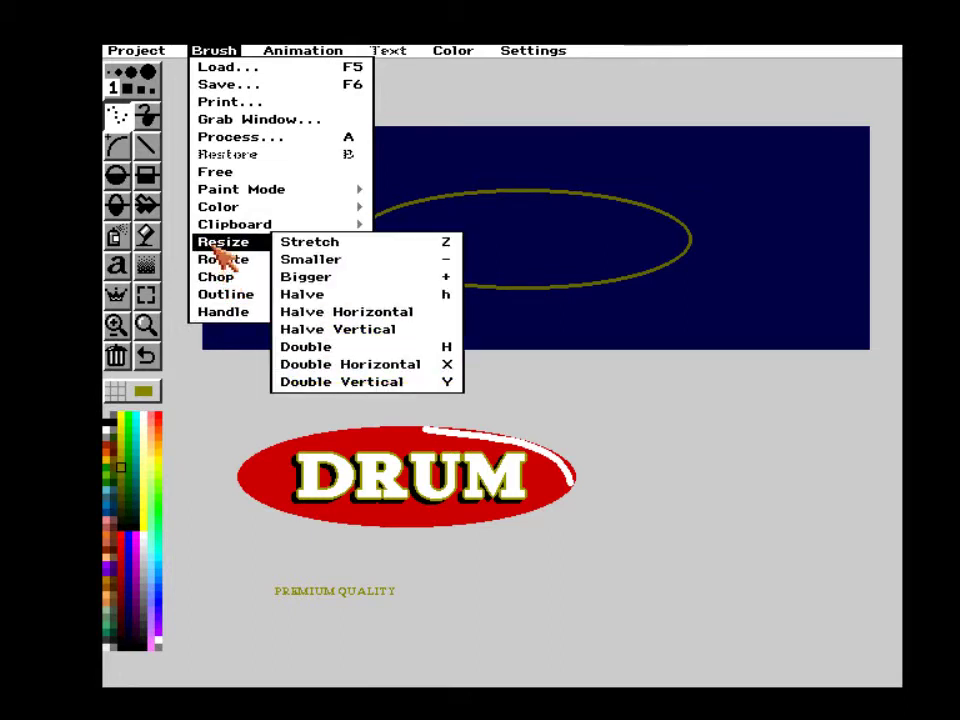
pyautogui.click(242, 142)
pyautogui.moveTo(676, 300); pyautogui.dragTo(671, 420)
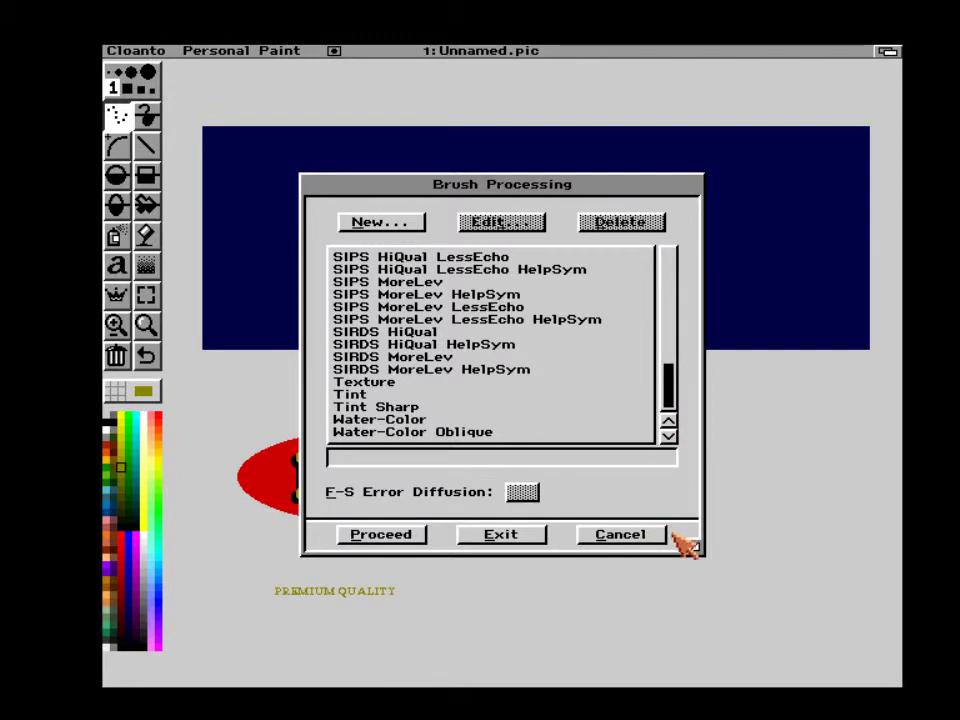
pyautogui.click(660, 536)
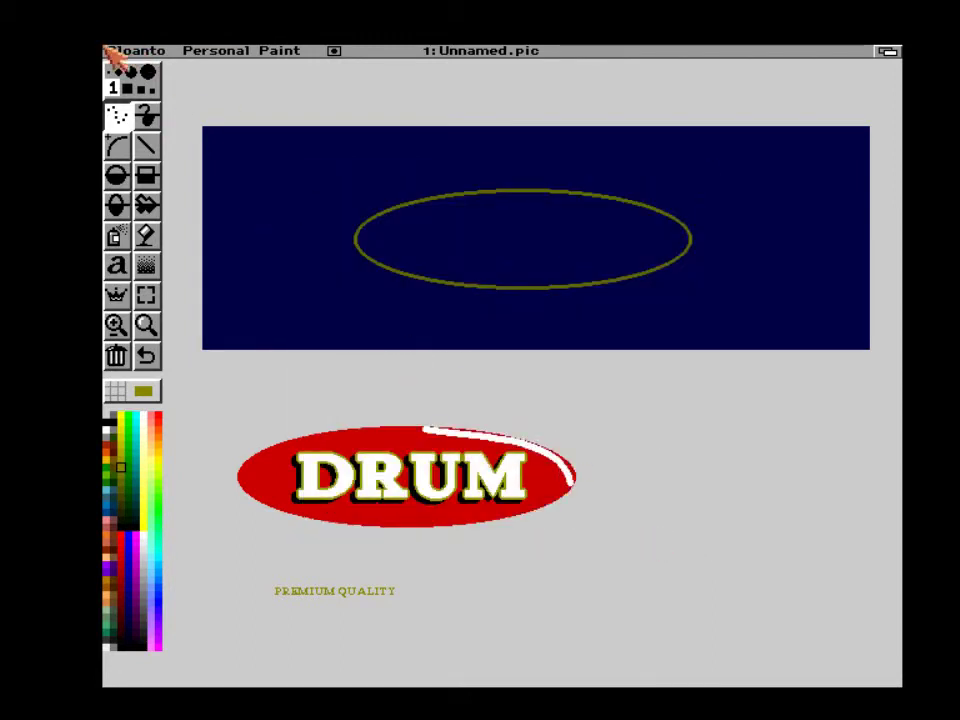
# Try to shear the PREMIUM QUALITY brush.
pyautogui.rightClick(120, 52)
pyautogui.moveTo(212, 52)
pyautogui.moveTo(240, 190)
pyautogui.moveTo(242, 248)
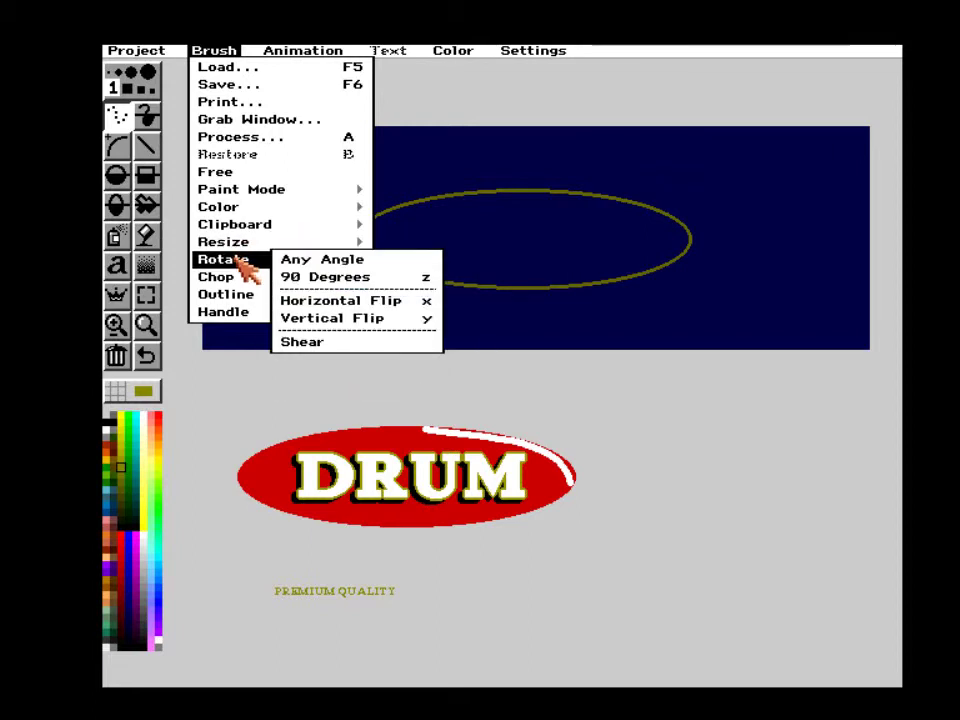
pyautogui.click(305, 342)
pyautogui.moveTo(364, 399)
pyautogui.mouseDown()
pyautogui.moveTo(375, 403)
pyautogui.moveTo(381, 388)
pyautogui.moveTo(422, 388)
pyautogui.moveTo(425, 398)
pyautogui.mouseUp()
pyautogui.rightClick(146, 298)
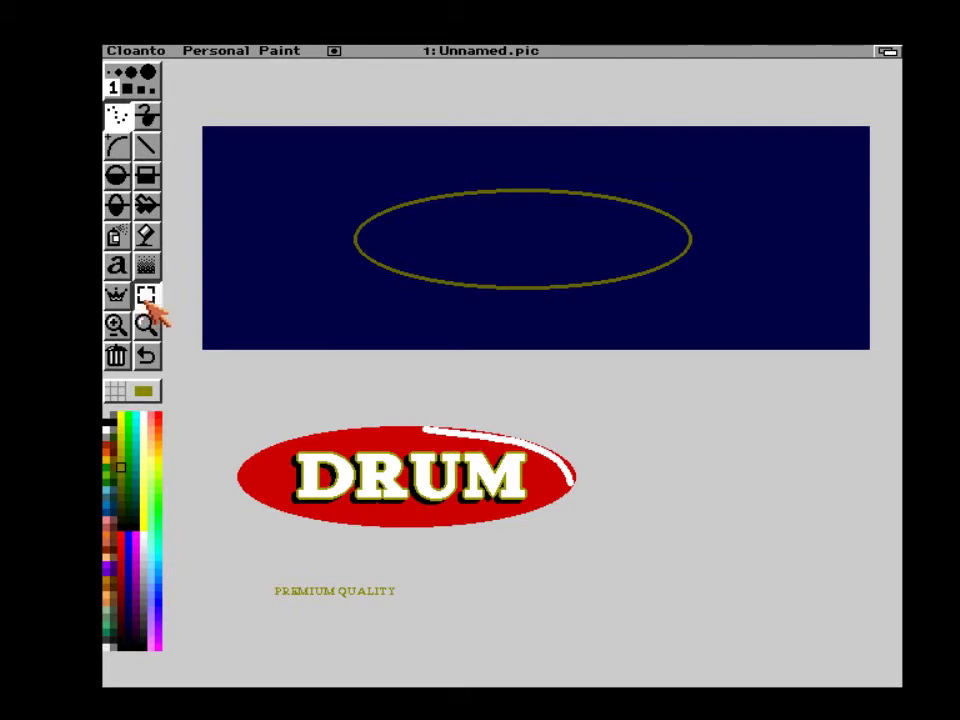
pyautogui.rightClick(214, 52)
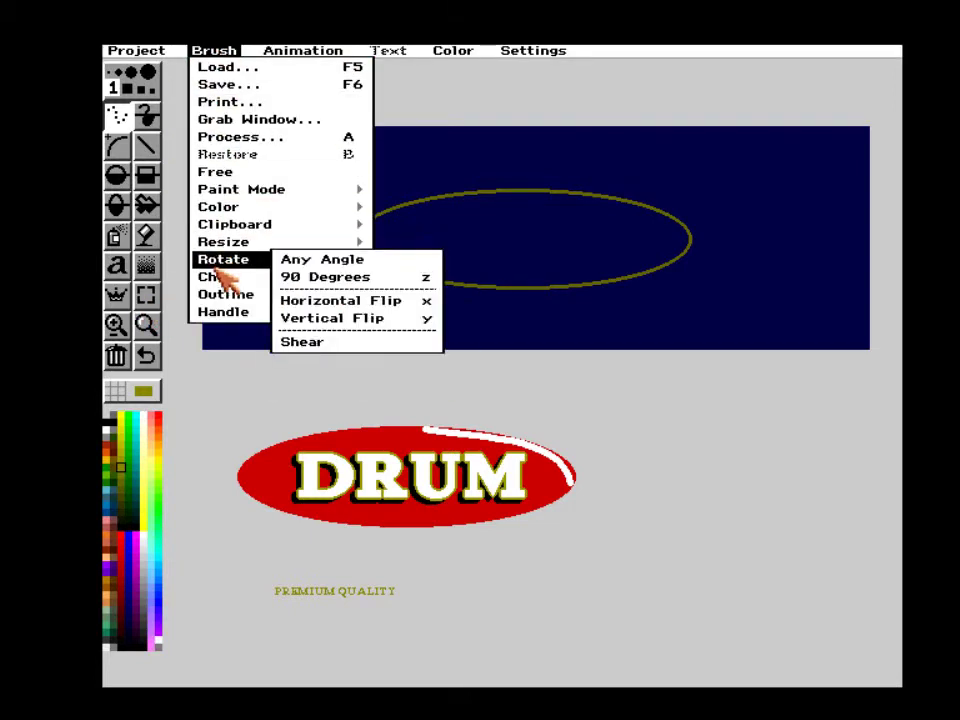
pyautogui.moveTo(237, 301)
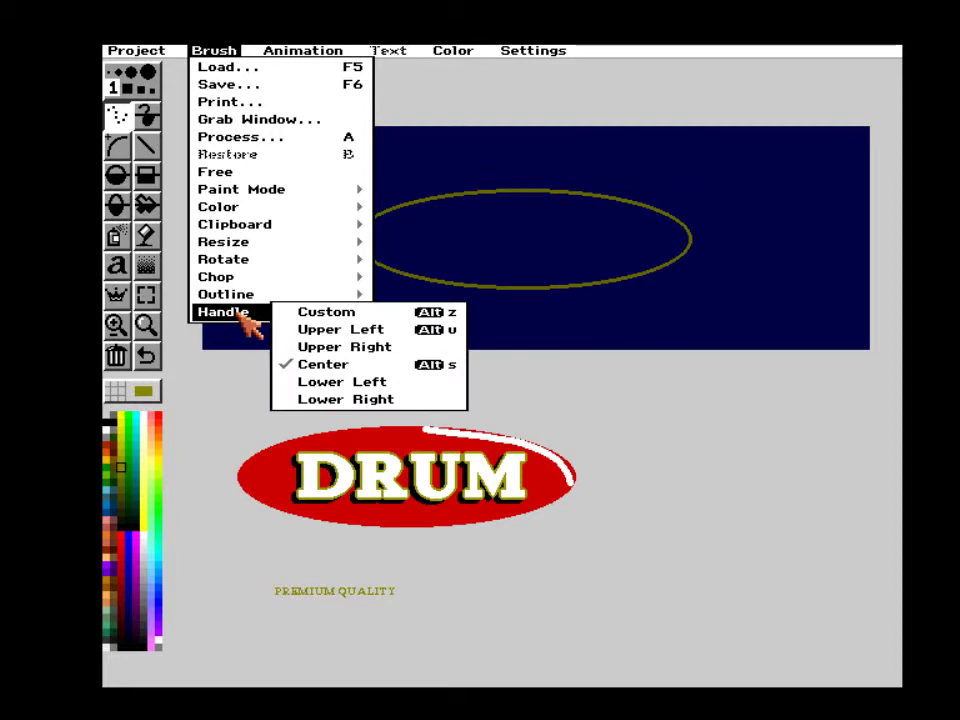
pyautogui.moveTo(243, 266)
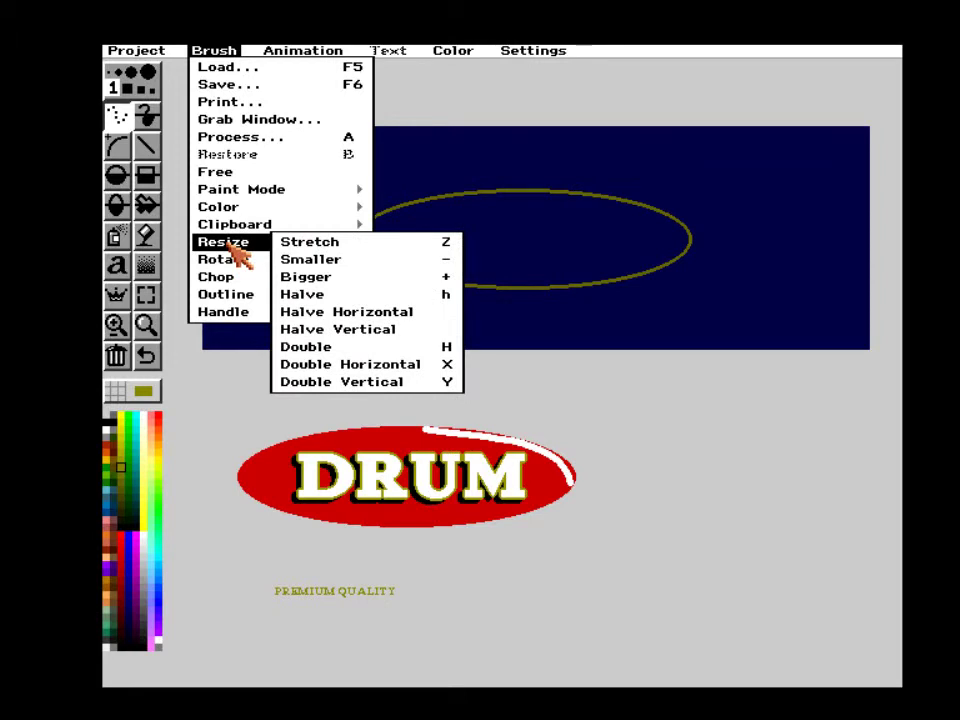
pyautogui.moveTo(458, 55)
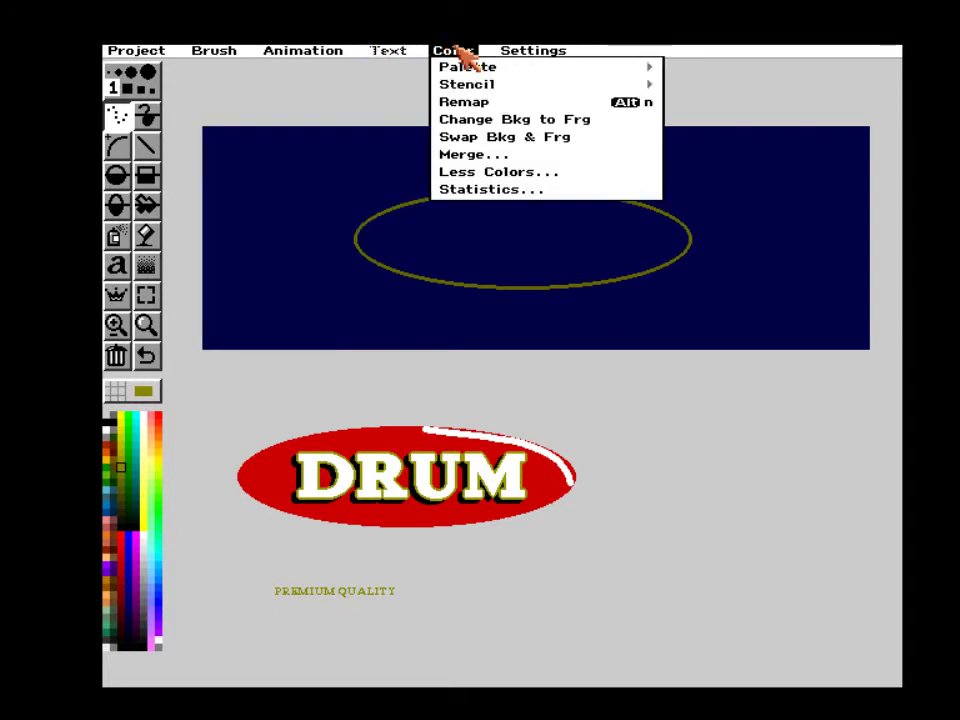
pyautogui.rightClick(460, 55)
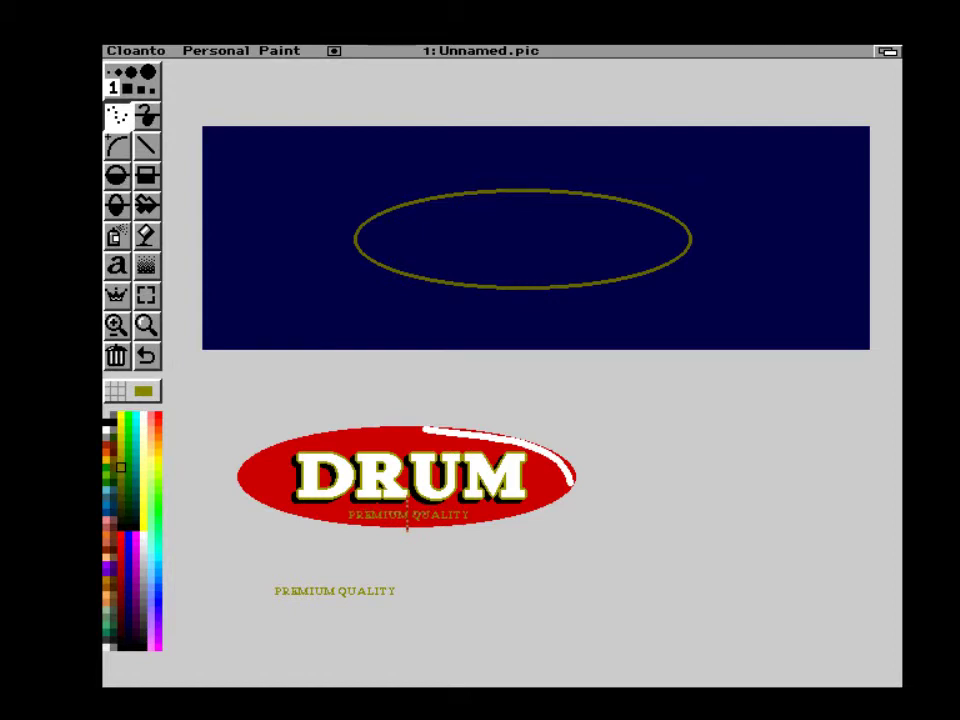
# Stamp the PREMIUM QUALITY caption beneath the DRUM lettering and pick up the red ellipse logo as a brush.
pyautogui.click(407, 515)
pyautogui.click(146, 296)
pyautogui.moveTo(221, 410)
pyautogui.mouseDown()
pyautogui.moveTo(407, 489)
pyautogui.moveTo(594, 549)
pyautogui.mouseUp()
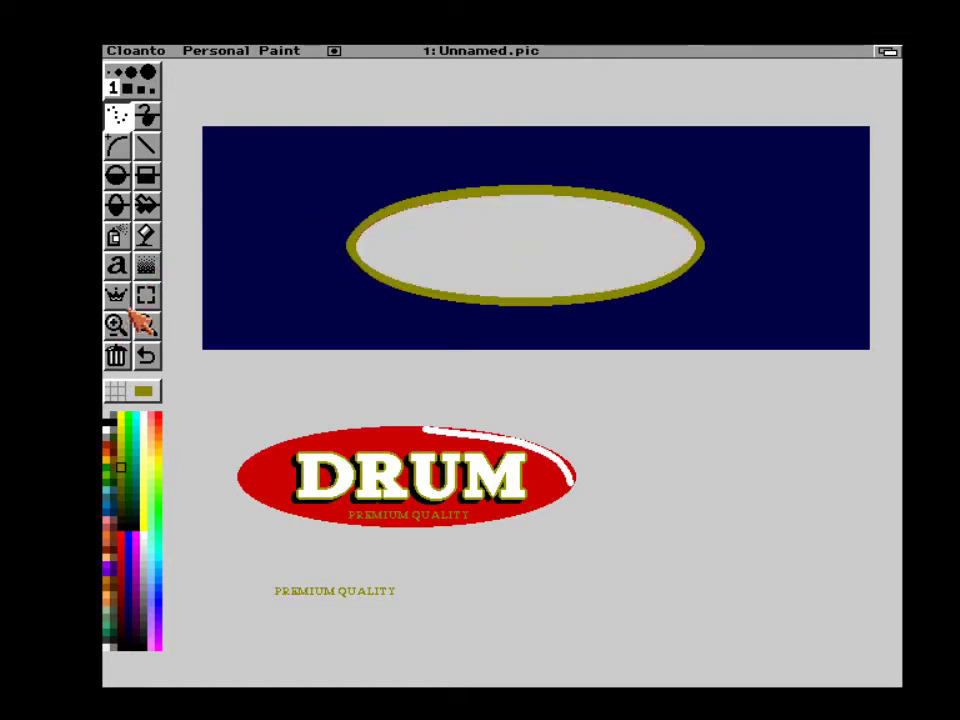
# Fill the inside of the olive ellipse with the rectangle's dark blue and stamp the red DRUM logo centred within it.
pyautogui.click(146, 235)
pyautogui.click(108, 430)
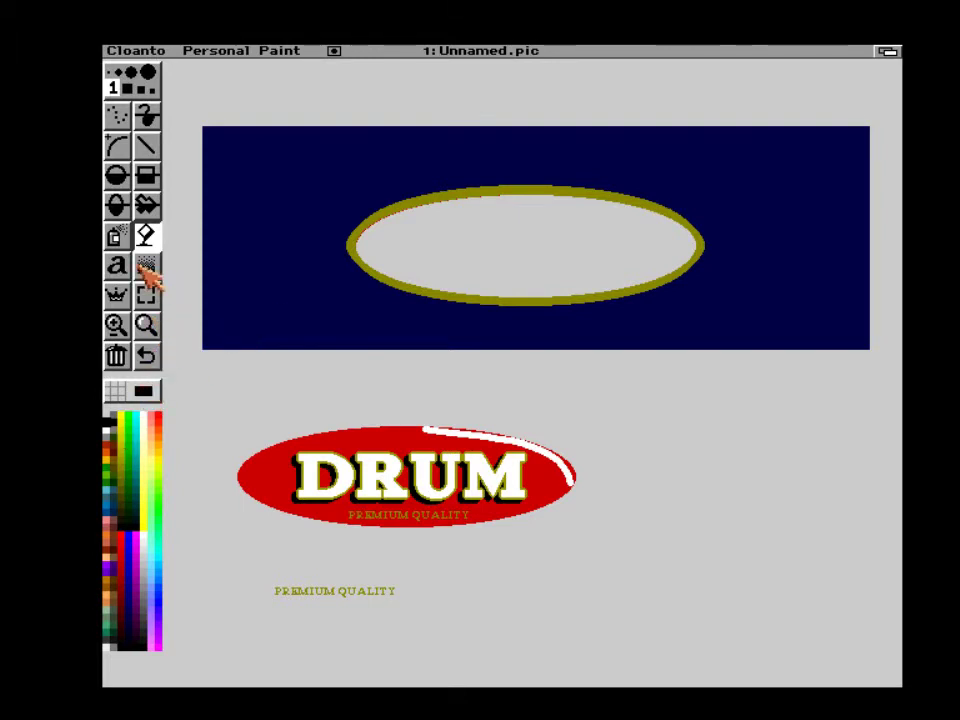
pyautogui.click(145, 392)
pyautogui.click(300, 320)
pyautogui.click(466, 250)
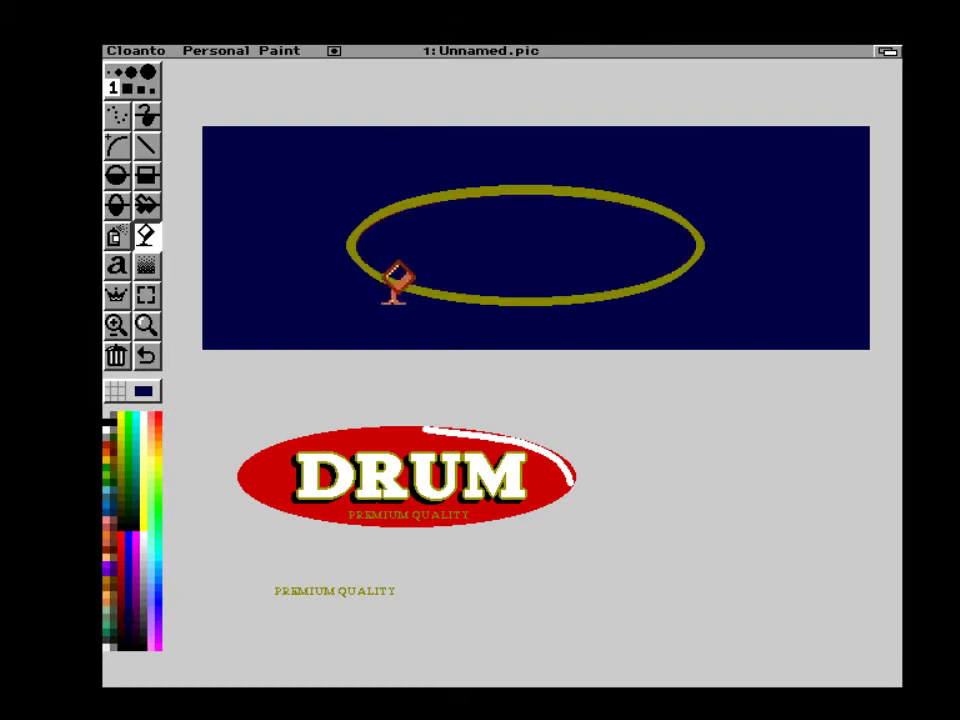
pyautogui.press('s')
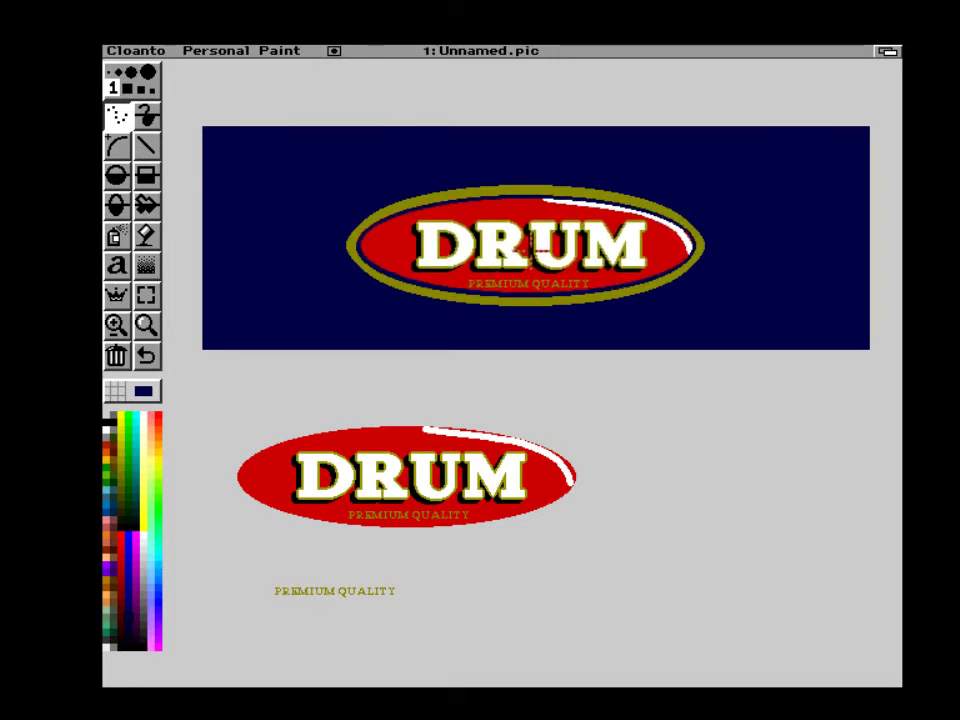
pyautogui.click(540, 242)
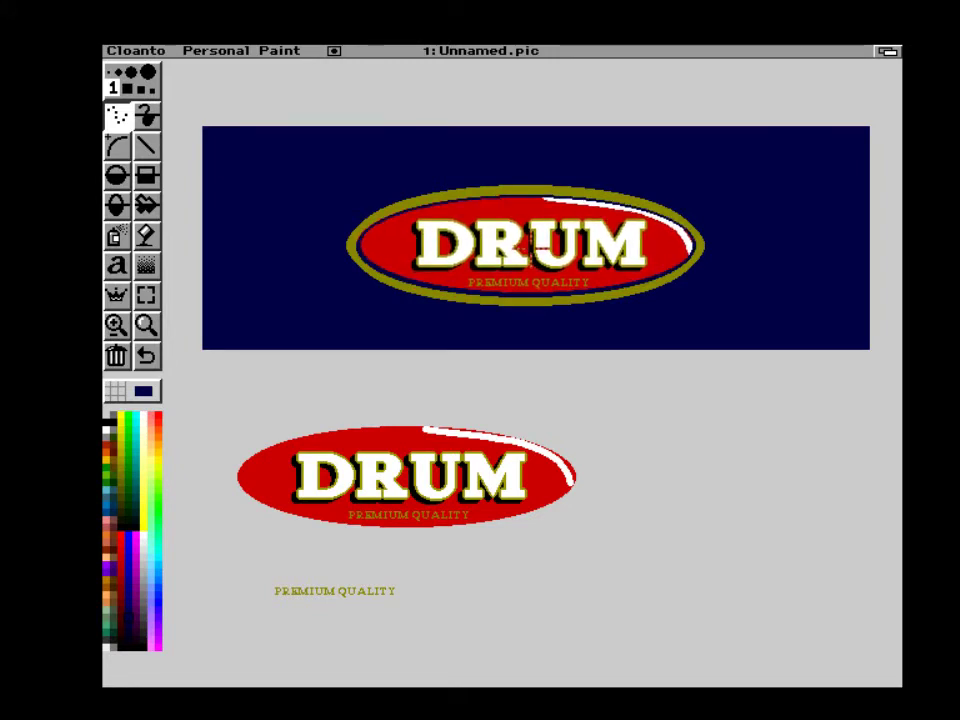
# Set the text font to CGTimes, size 20, in bold.
pyautogui.click(120, 267)
pyautogui.rightClick(118, 268)
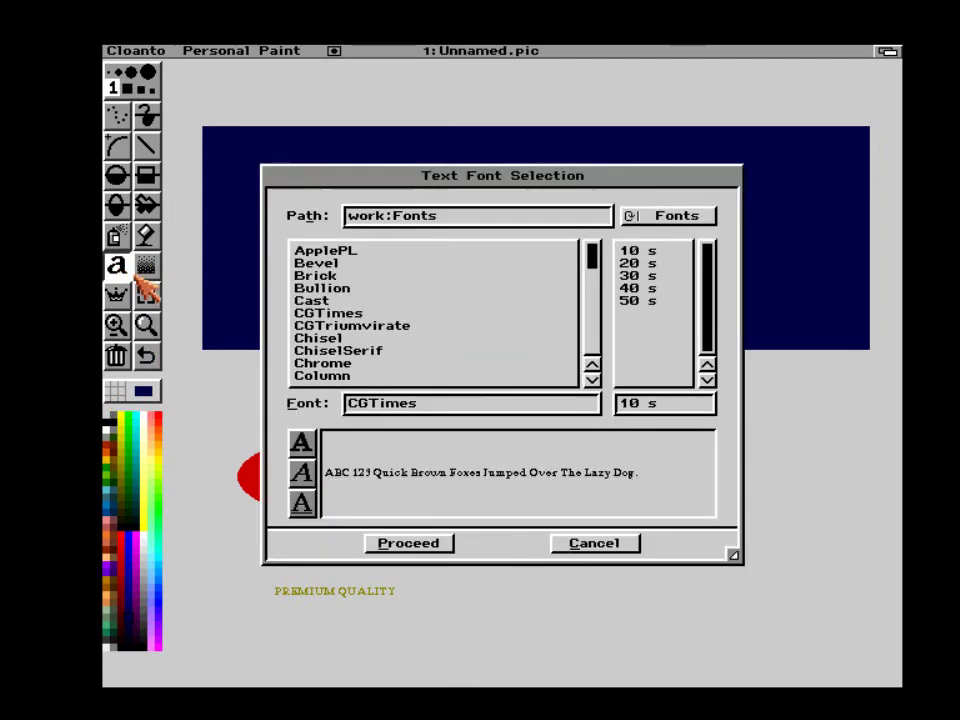
pyautogui.click(630, 263)
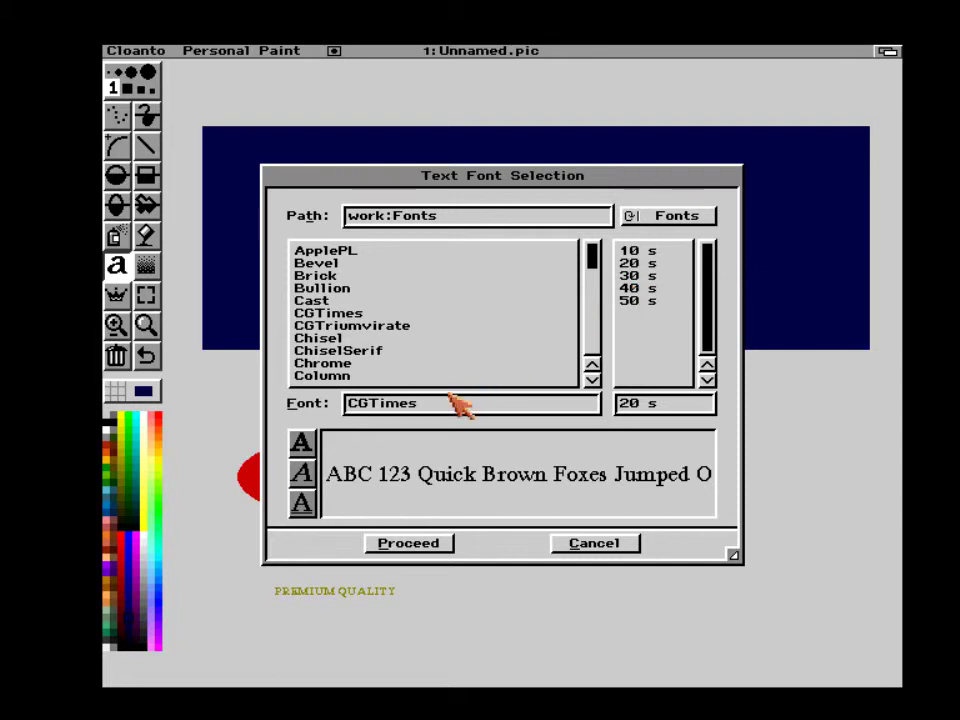
pyautogui.click(308, 448)
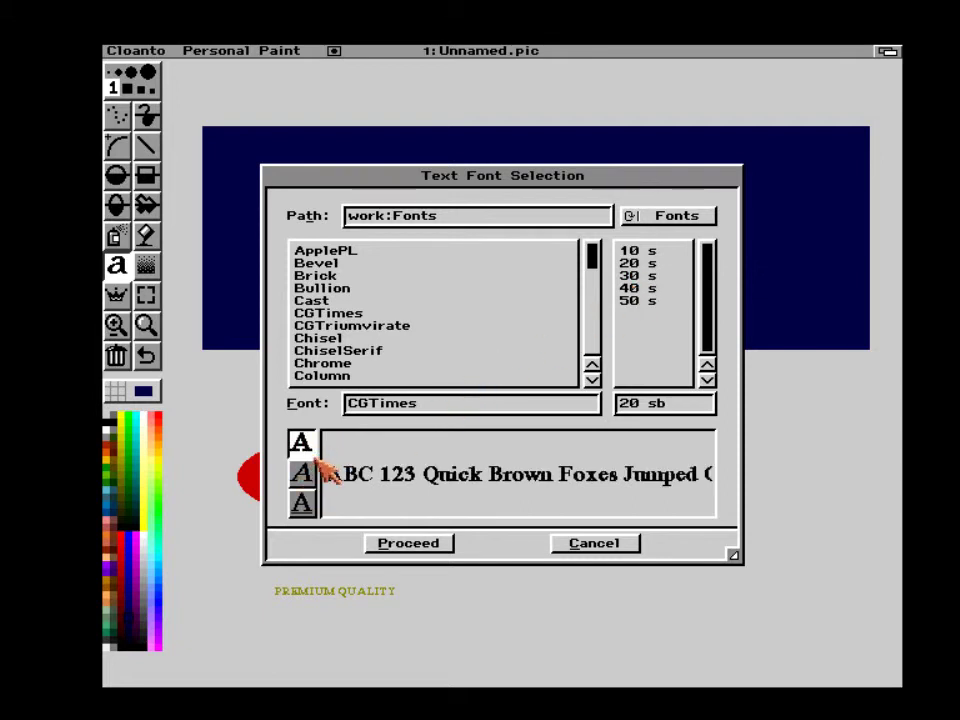
pyautogui.click(435, 542)
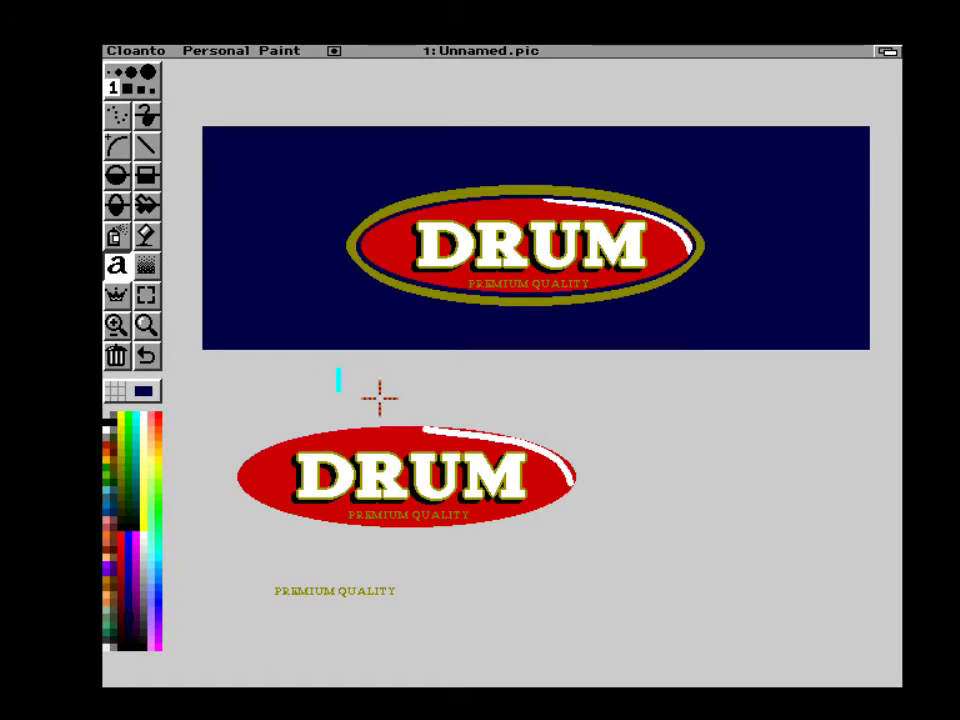
# Write ROLLING PAPERS in white and stamp it as a brush on the dark blue rectangle below the olive ellipse.
pyautogui.click(107, 429)
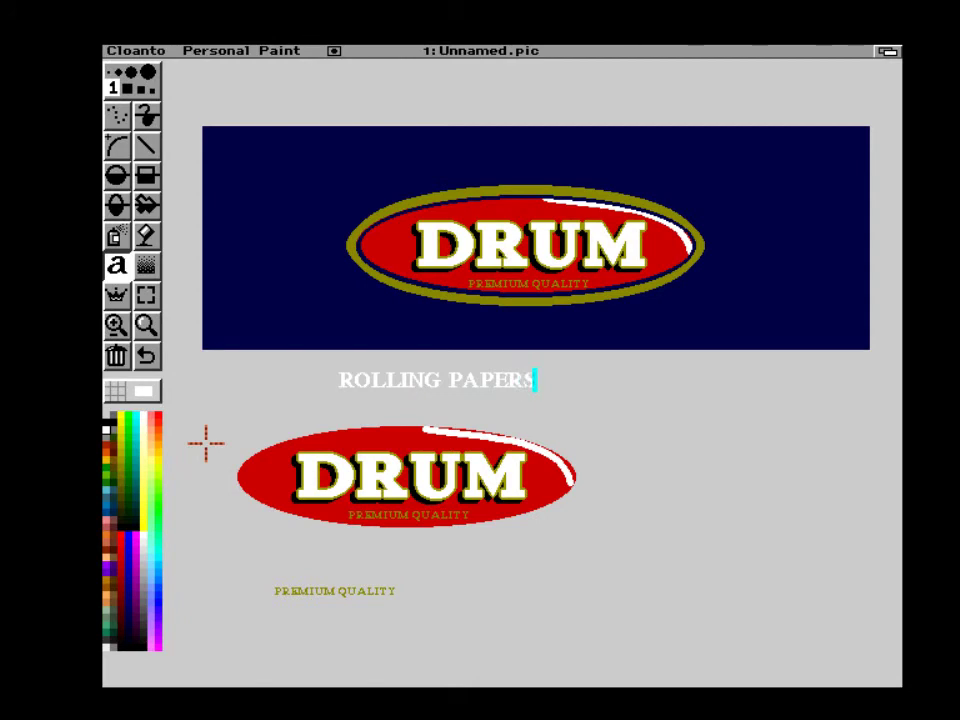
pyautogui.click(146, 296)
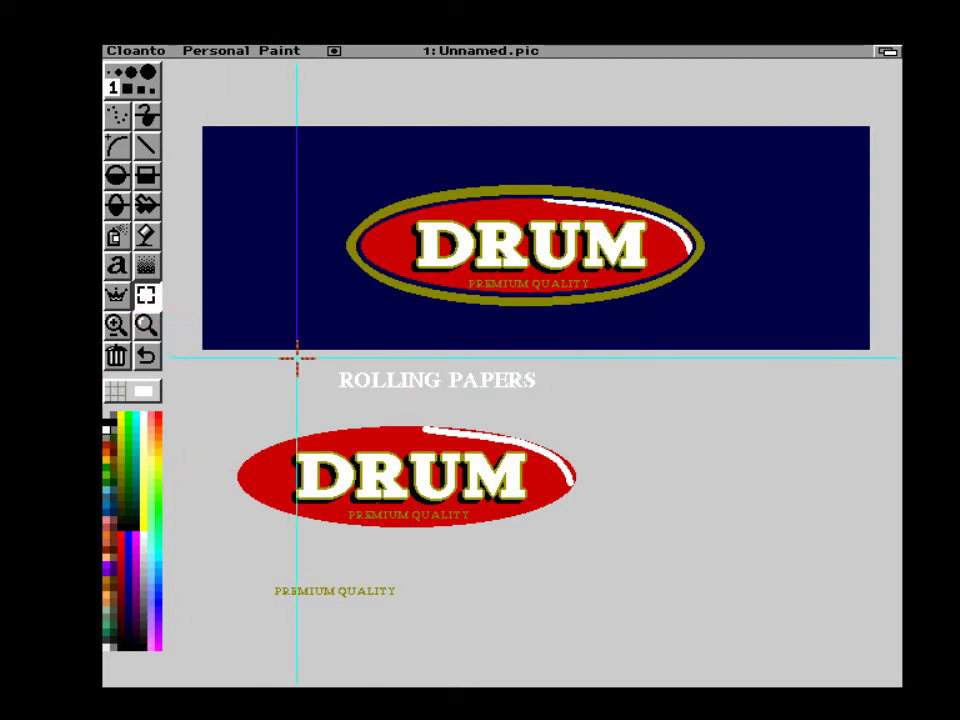
pyautogui.moveTo(310, 362)
pyautogui.mouseDown()
pyautogui.moveTo(604, 411)
pyautogui.moveTo(572, 400)
pyautogui.mouseUp()
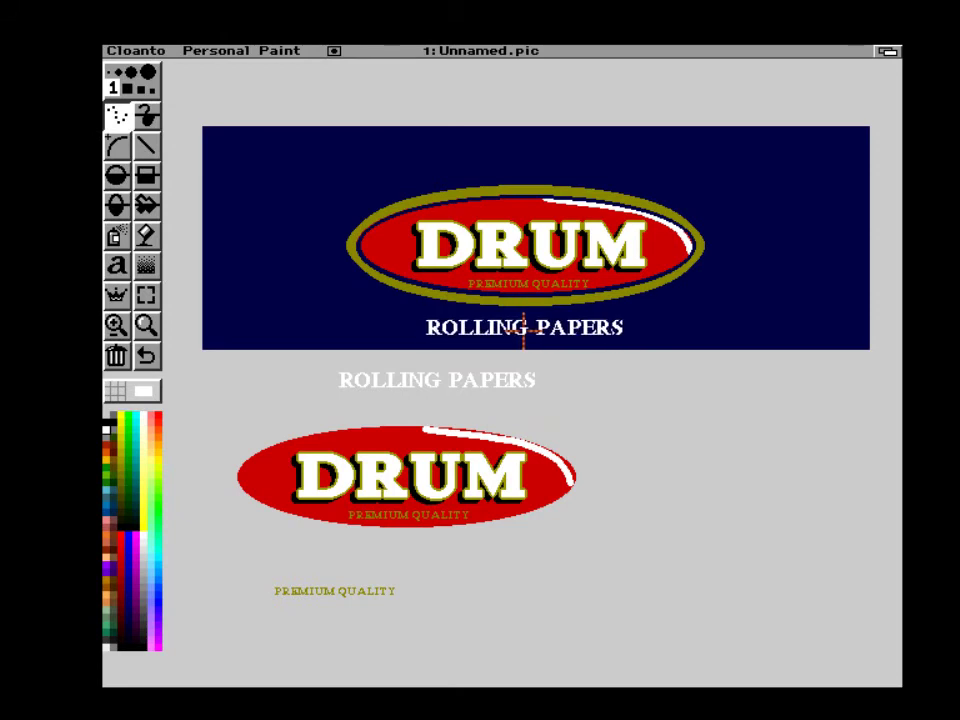
pyautogui.click(523, 330)
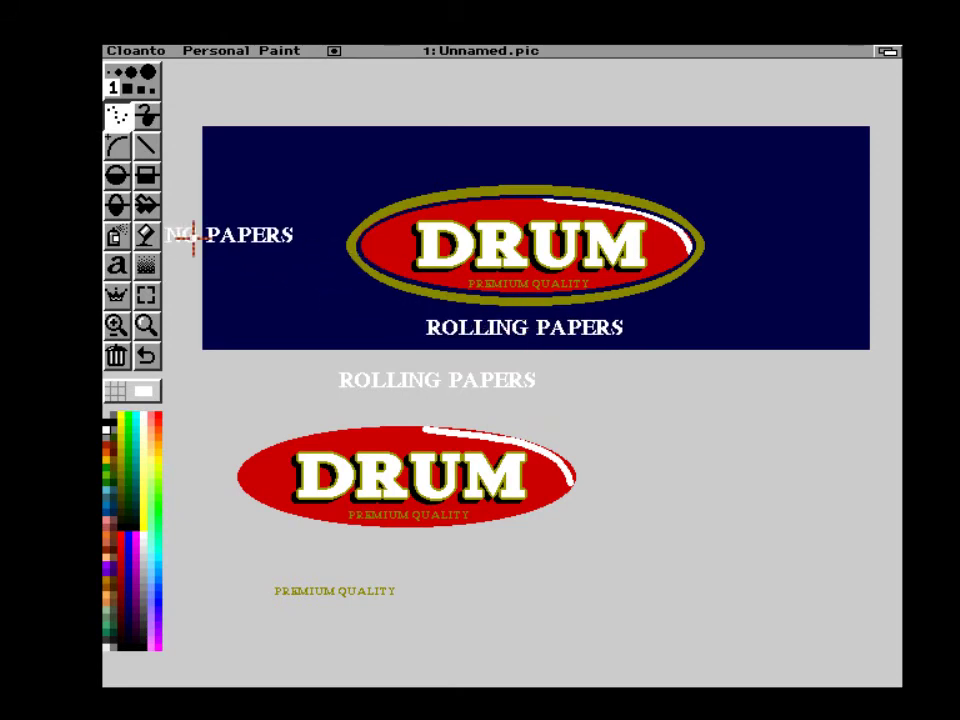
# Pick up the dark blue area with the logo and ROLLING PAPERS as a brush and name its save file DRUM.bsh.
pyautogui.click(148, 297)
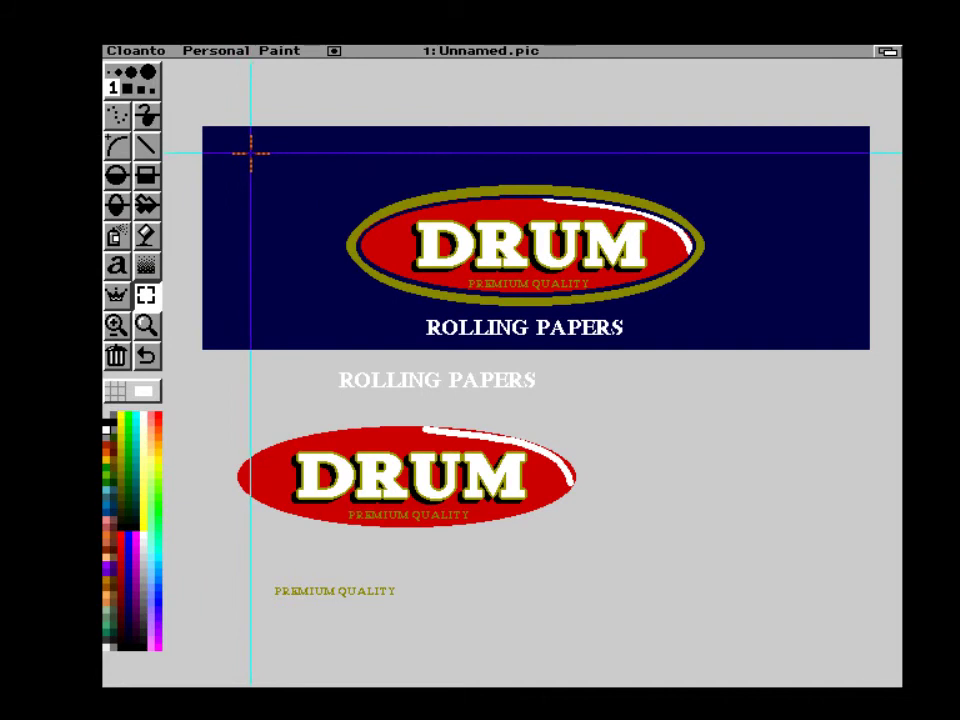
pyautogui.moveTo(227, 134)
pyautogui.mouseDown()
pyautogui.moveTo(568, 310)
pyautogui.moveTo(840, 343)
pyautogui.mouseUp()
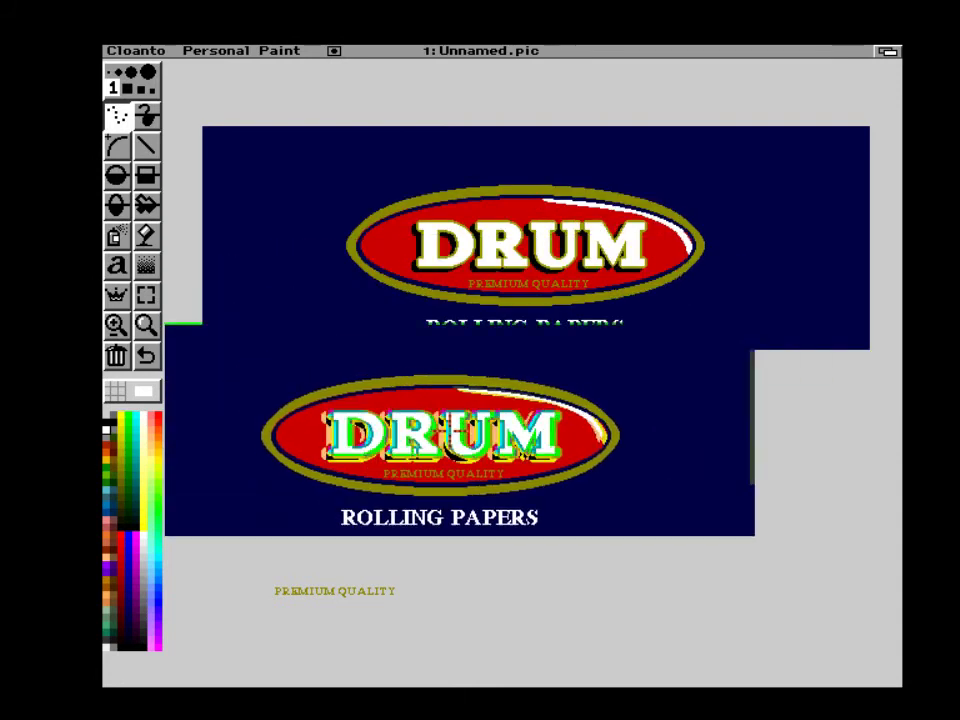
pyautogui.rightClick(165, 52)
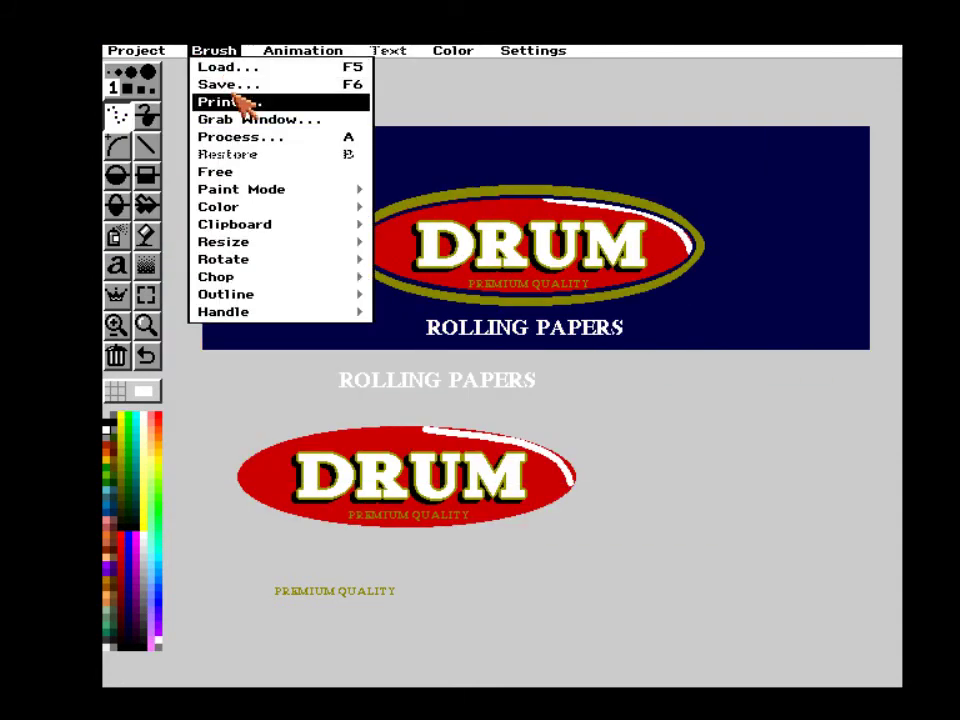
pyautogui.rightClick(231, 88)
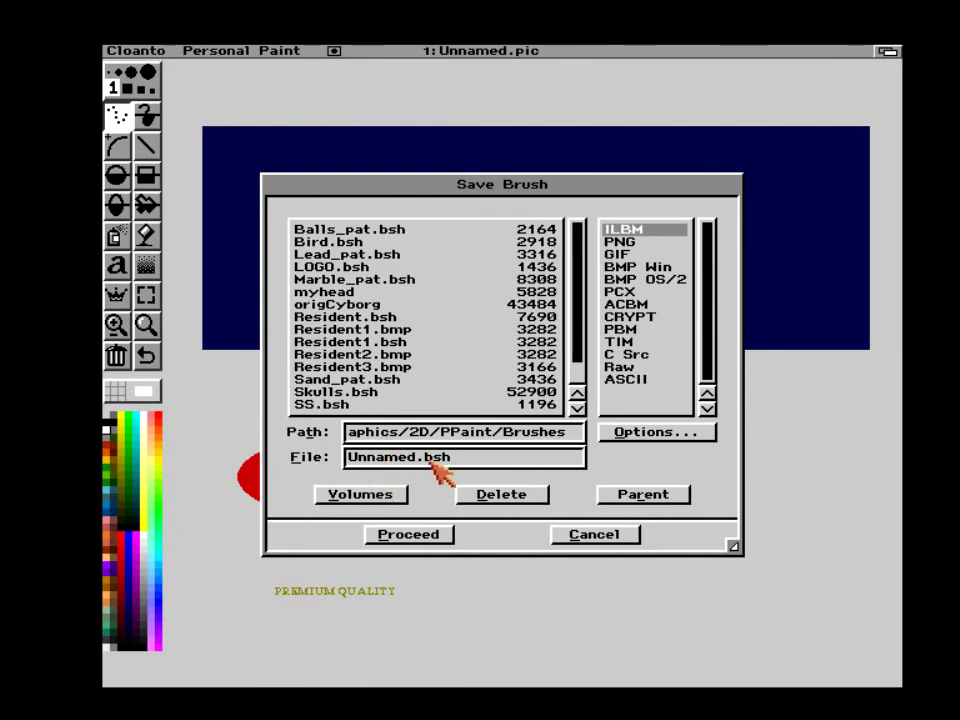
pyautogui.click(423, 457)
pyautogui.press('BackSpace')
pyautogui.press('BackSpace')
pyautogui.press('BackSpace')
pyautogui.press('BackSpace')
pyautogui.press('BackSpace')
pyautogui.press('BackSpace')
pyautogui.press('BackSpace')
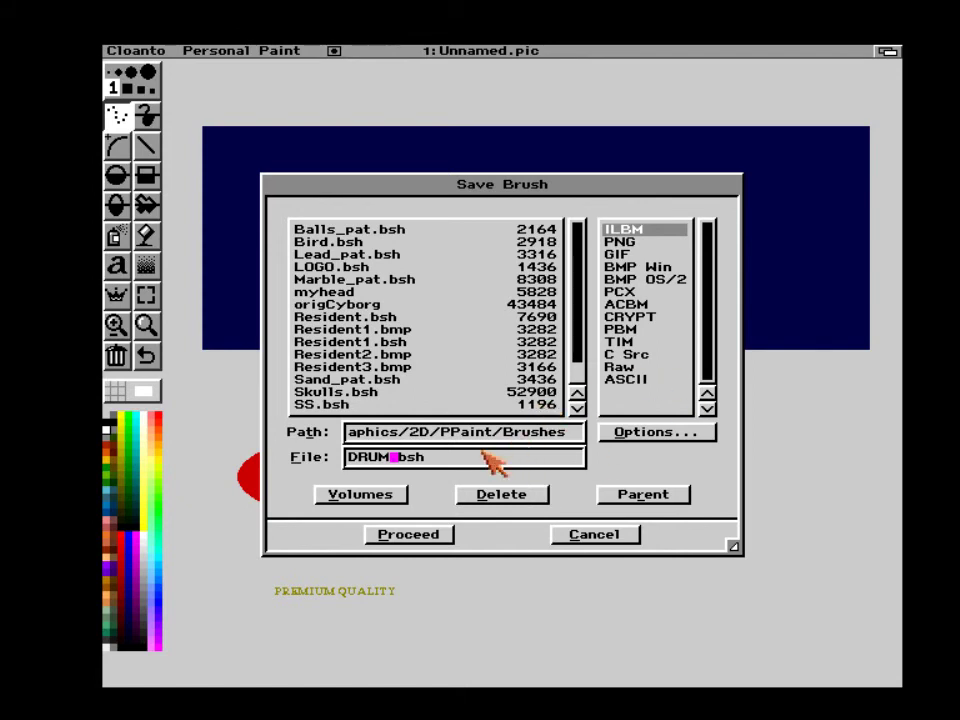
# Save the DRUM.bsh brush in ILBM format to the goliath:Graphics/3D/Cinema4D/VINCEtexts folder.
pyautogui.click(363, 495)
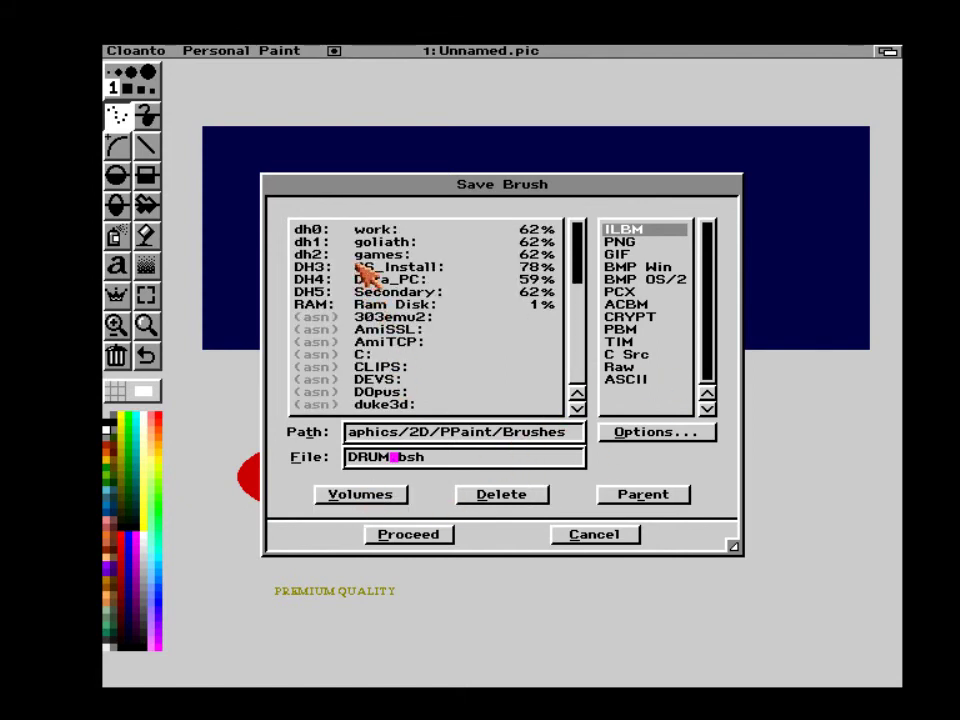
pyautogui.click(386, 243)
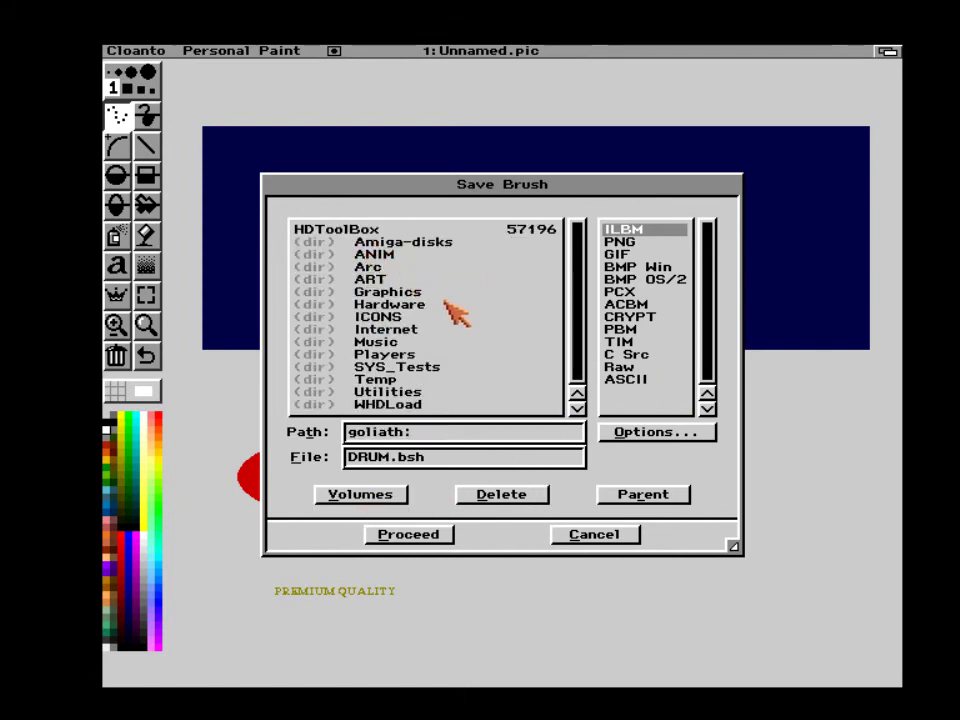
pyautogui.click(412, 292)
pyautogui.click(366, 242)
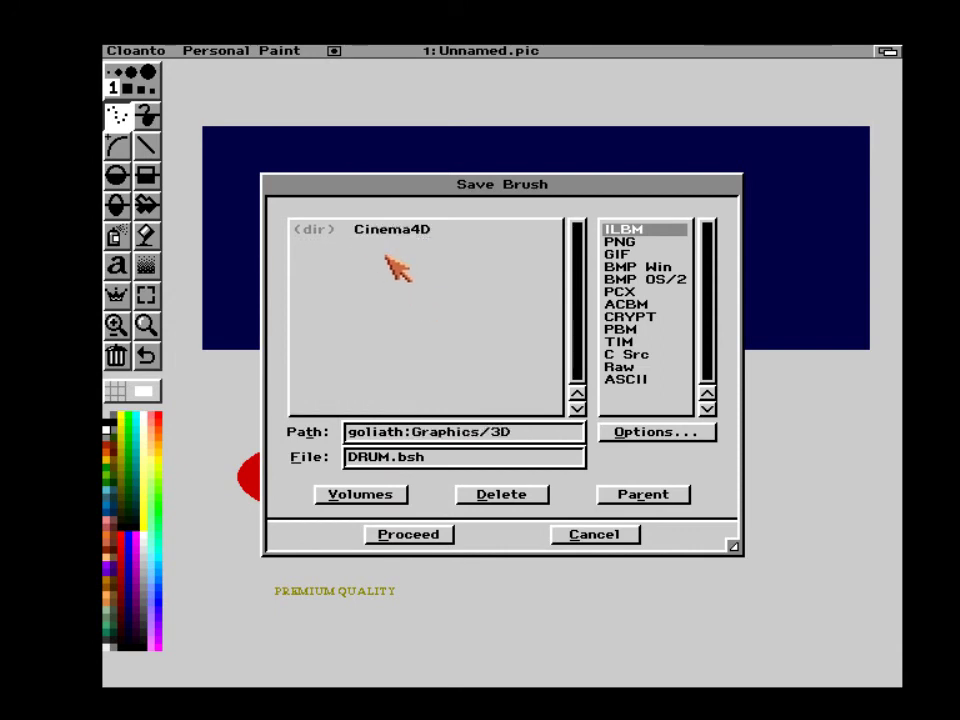
pyautogui.click(383, 239)
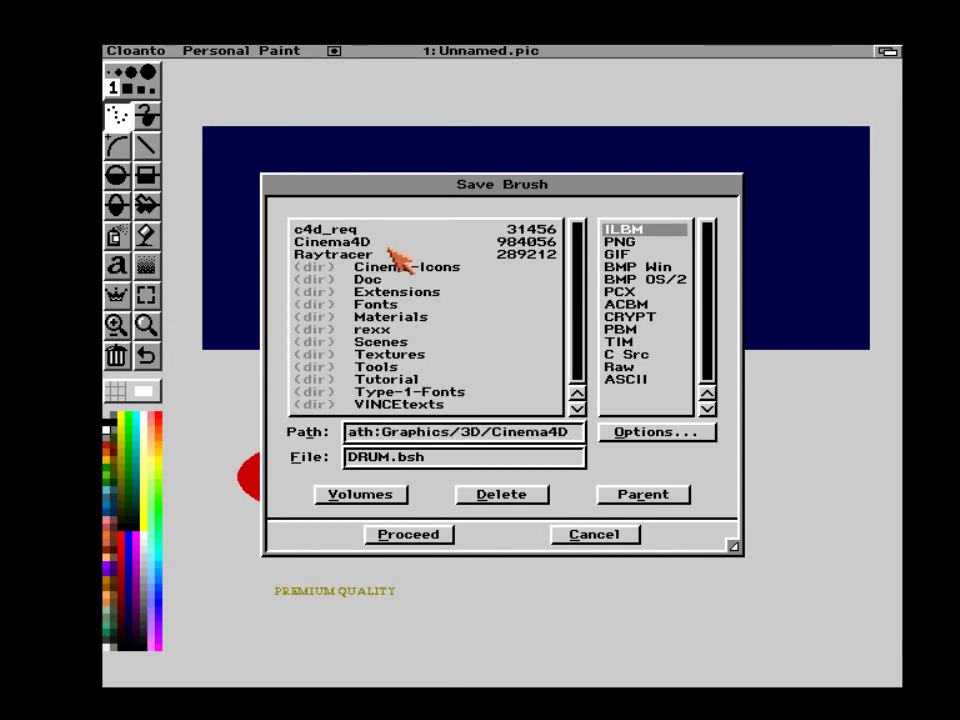
pyautogui.click(432, 408)
pyautogui.click(440, 457)
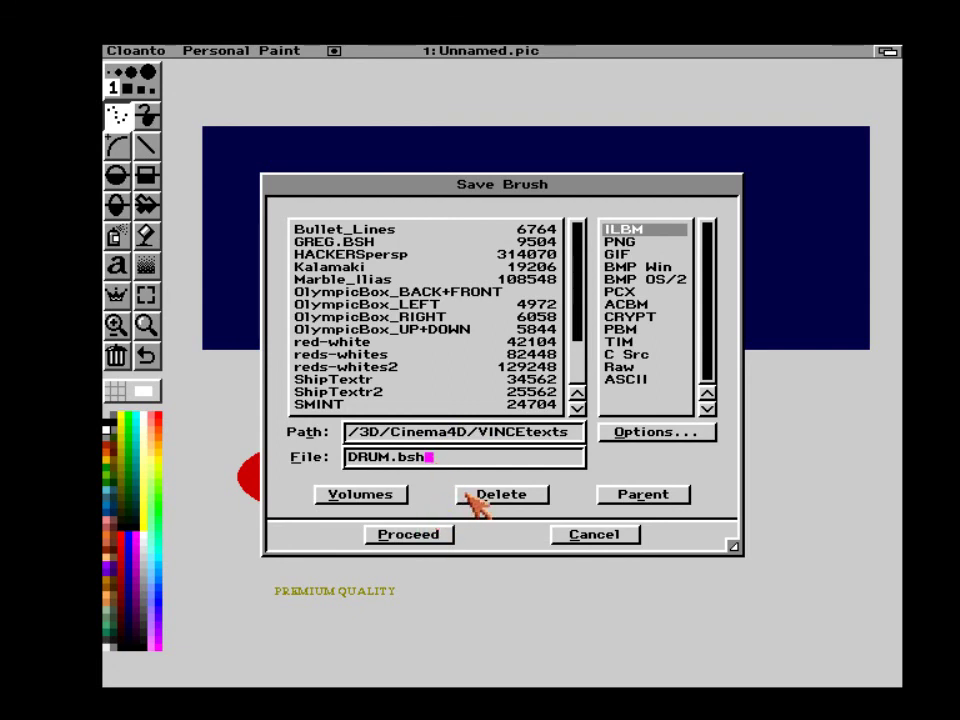
pyautogui.click(437, 535)
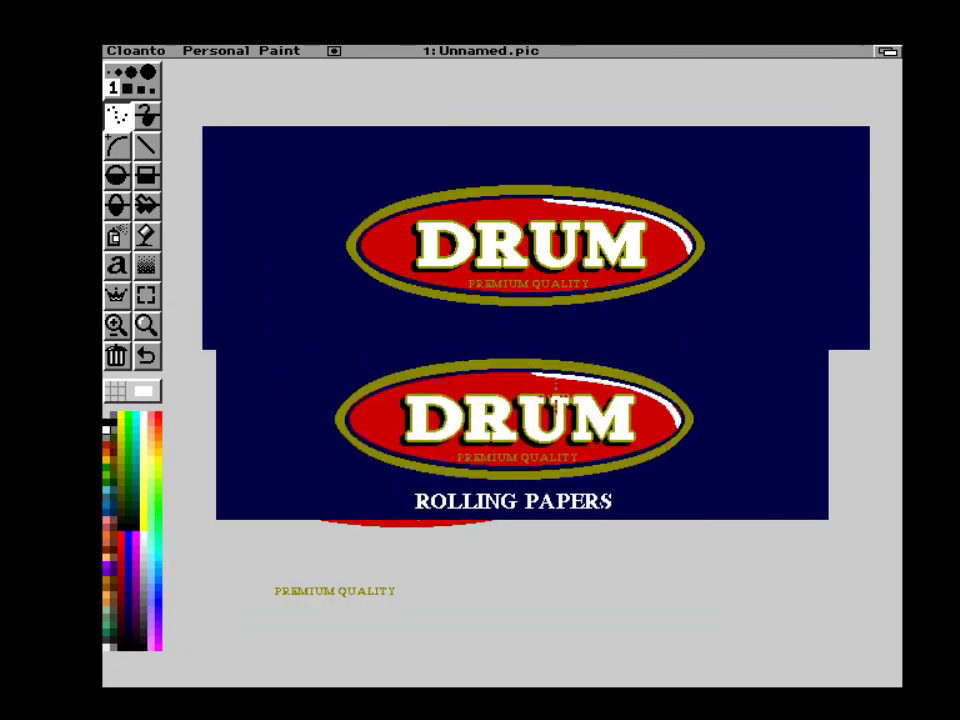
# Leave Personal Paint and return to the Workbench screen.
pyautogui.moveTo(112, 52); pyautogui.dragTo(143, 240)
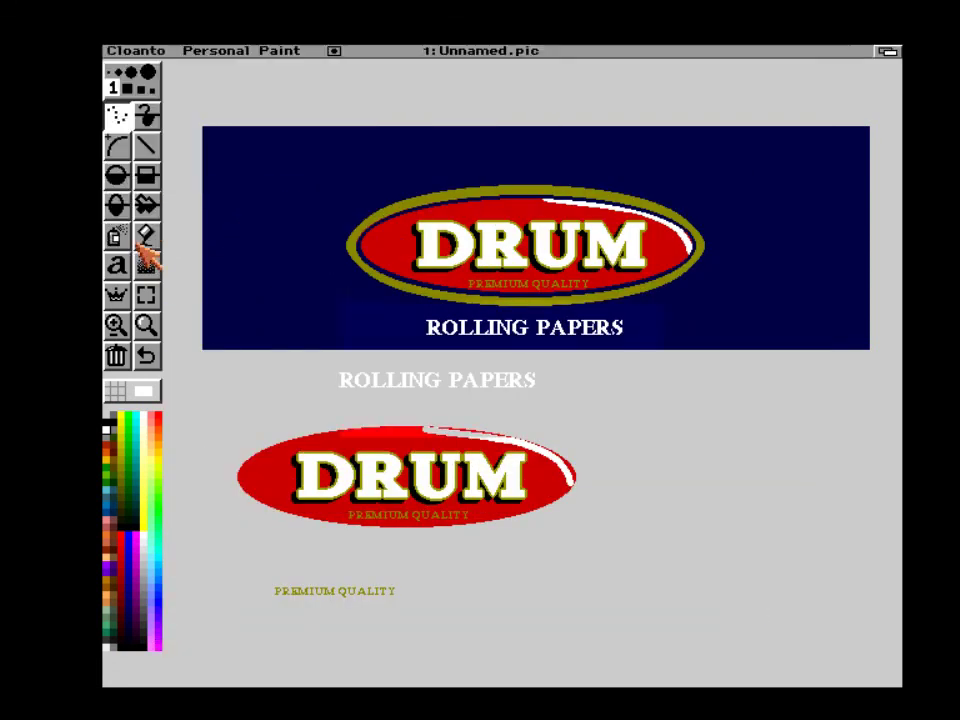
pyautogui.click(437, 410)
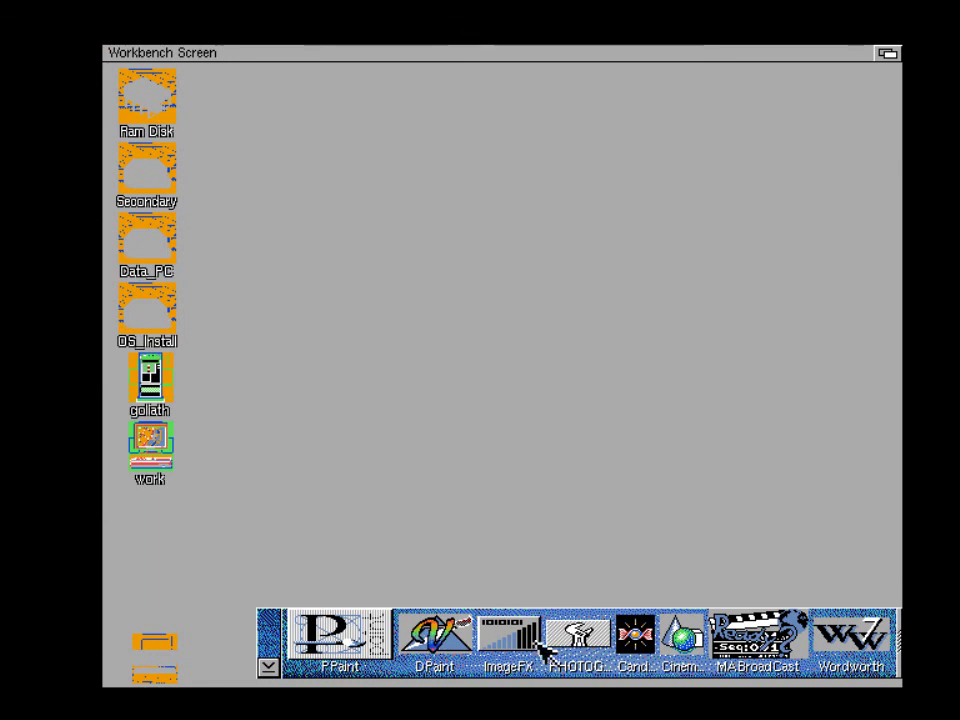